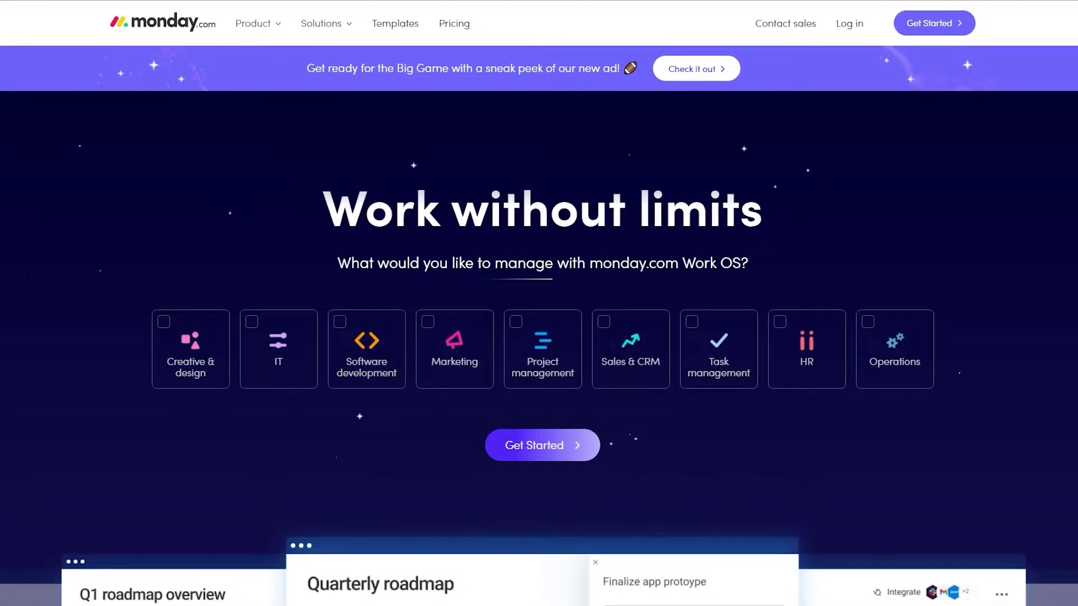
Choose Project management as what to manage with monday.com Work OS and start signing up
scroll(393, 224, down, 1)
scroll(265, 315, down, 2)
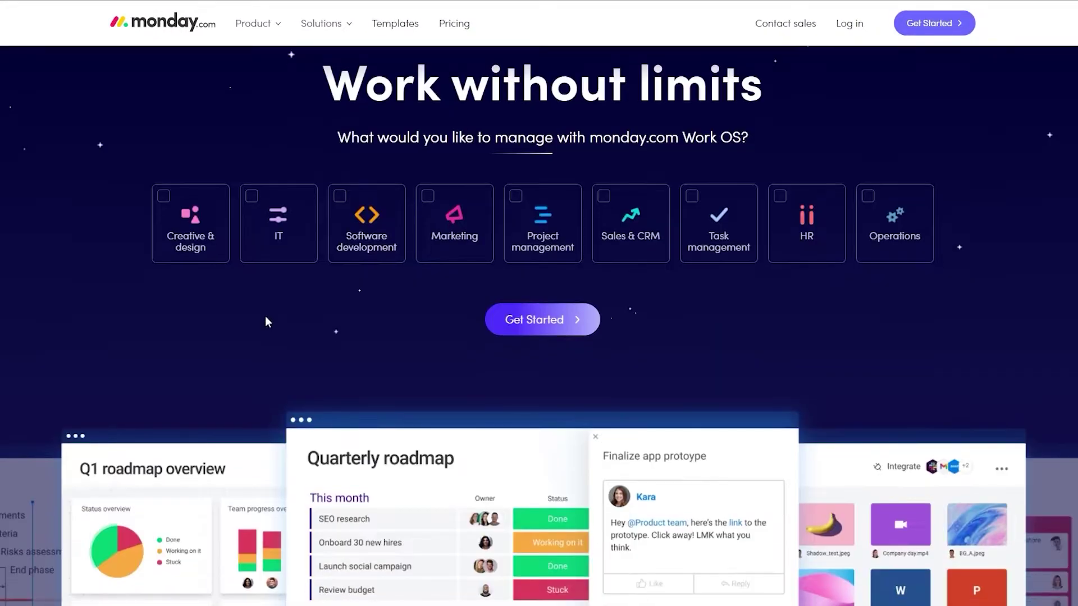
scroll(736, 429, up, 3)
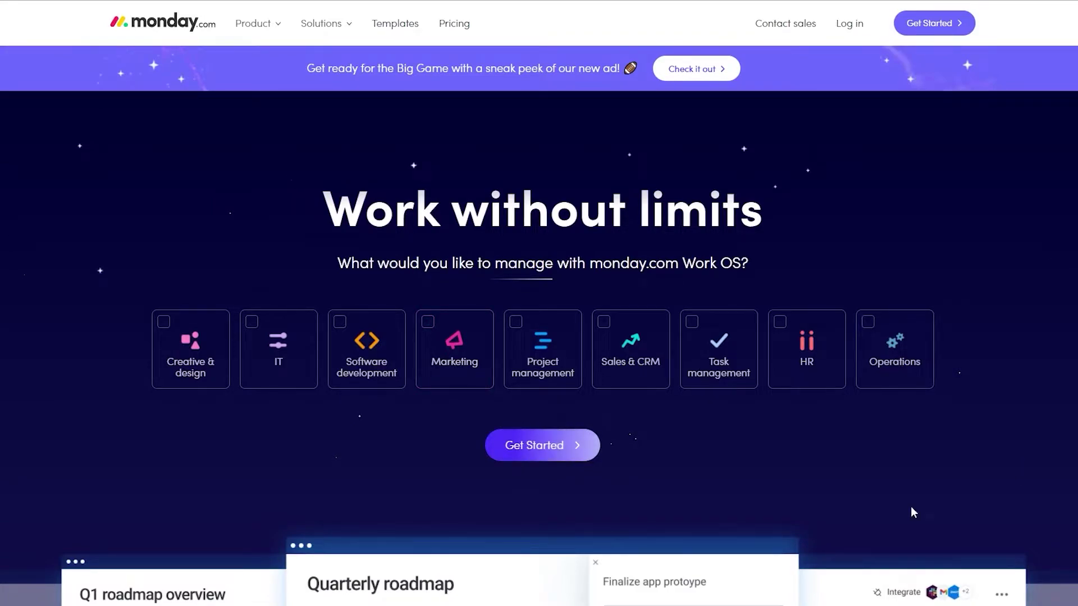
click(522, 377)
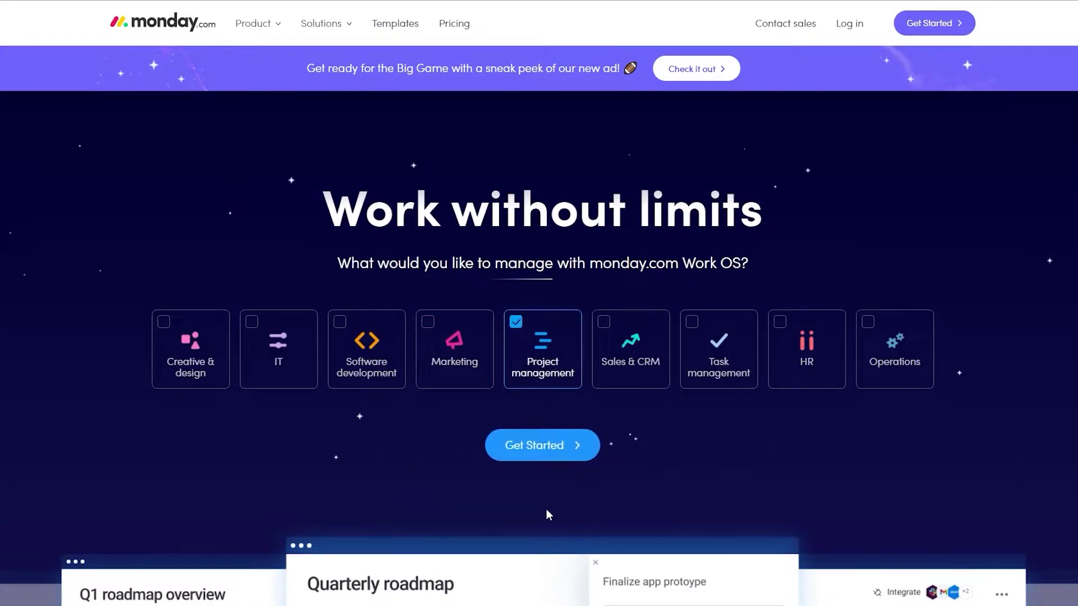
click(545, 455)
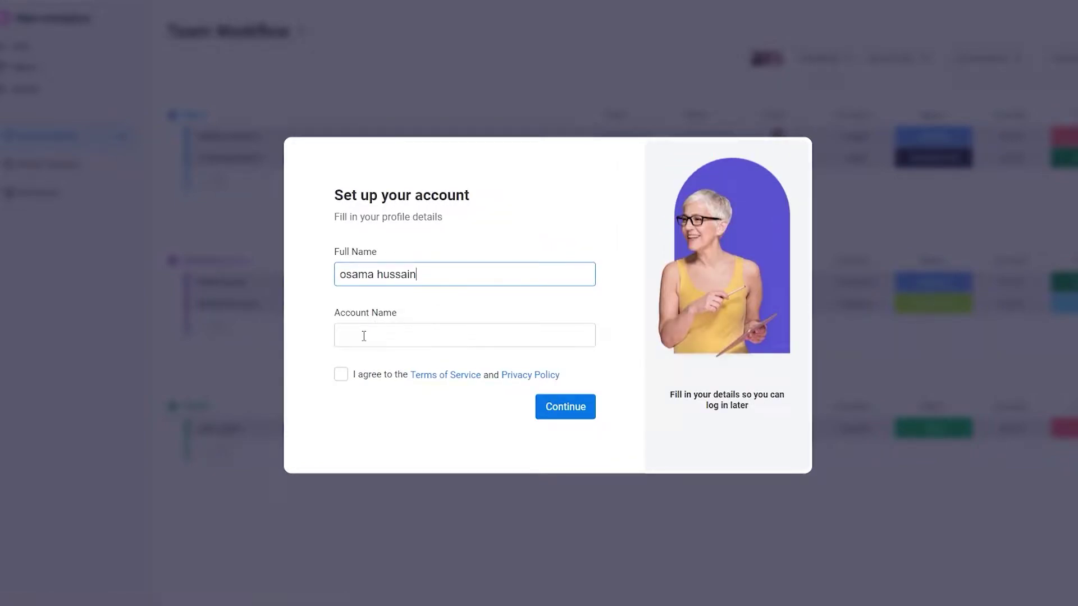
Fill in the account name, agree to the Terms of Service and Privacy Policy, and continue the account setup
click(364, 336)
click(341, 376)
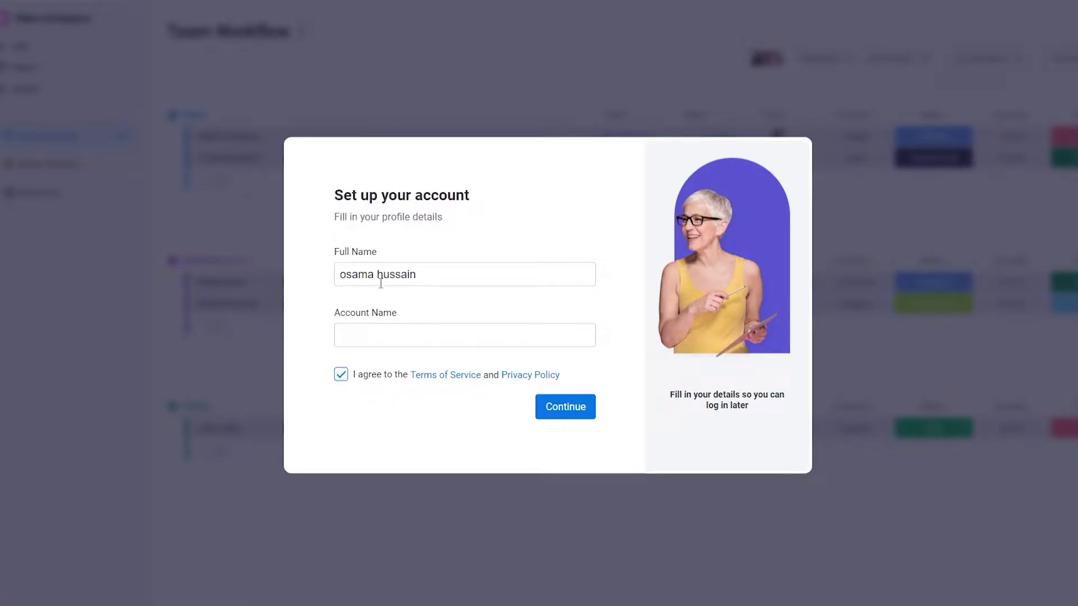
click(384, 343)
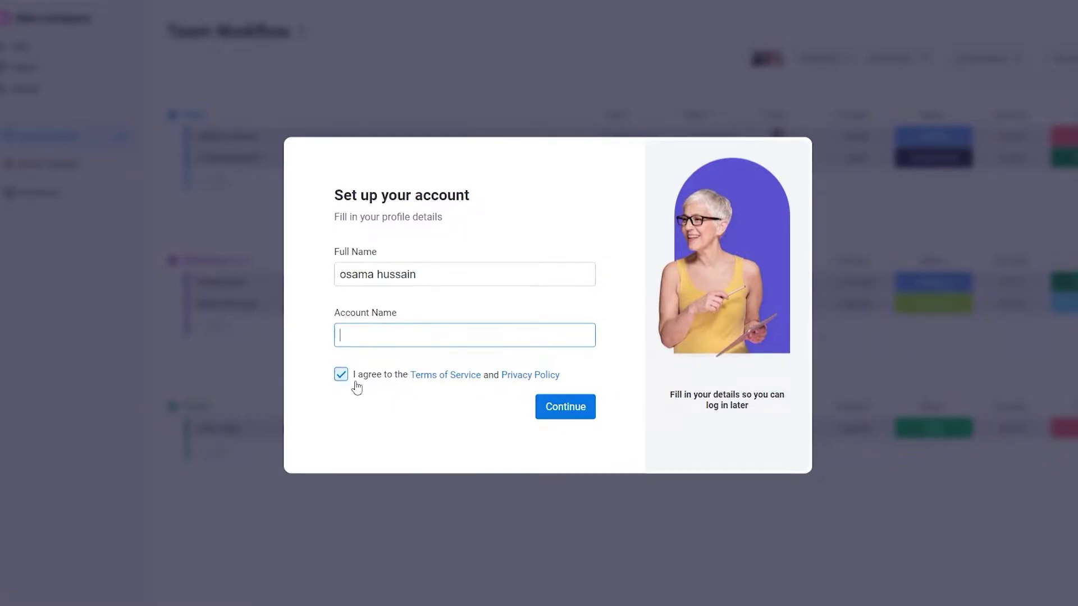
text(Osama)
click(577, 409)
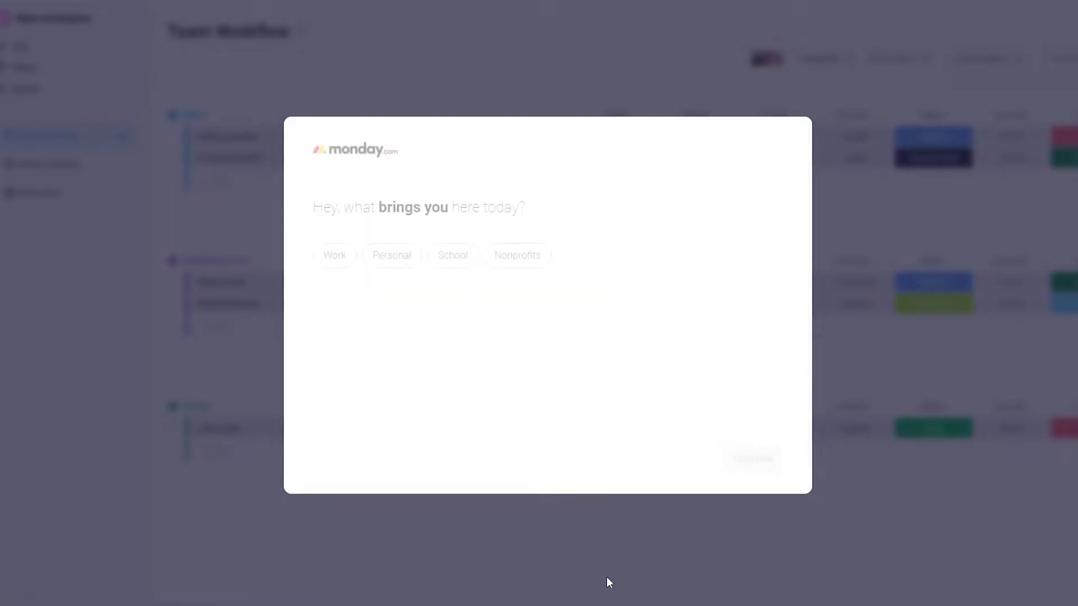
Answer the onboarding questions with Work as the purpose and Team Leader as the current role
click(343, 260)
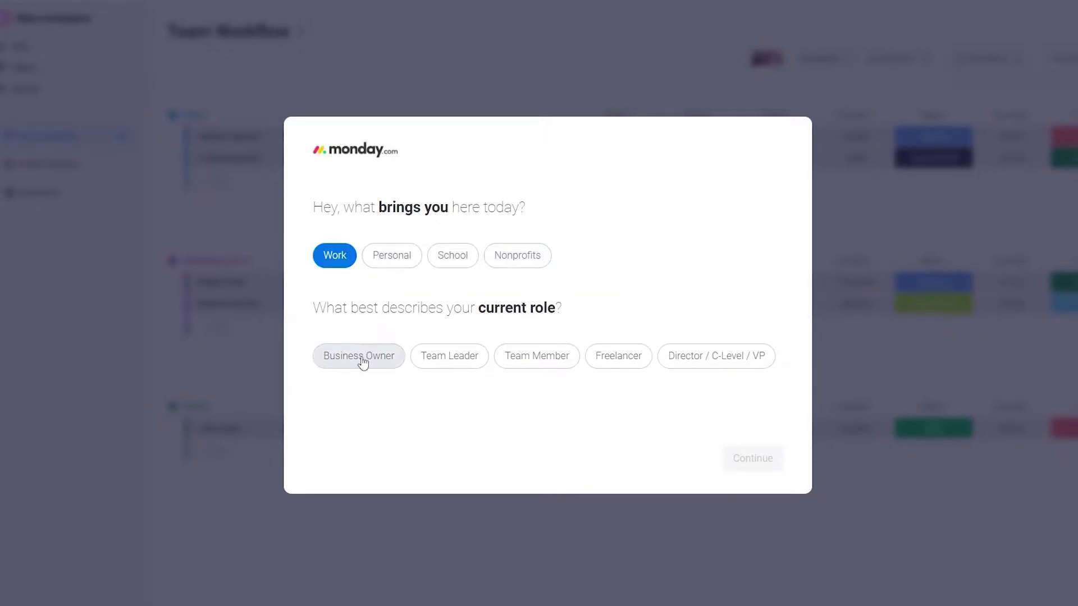
click(433, 363)
click(725, 459)
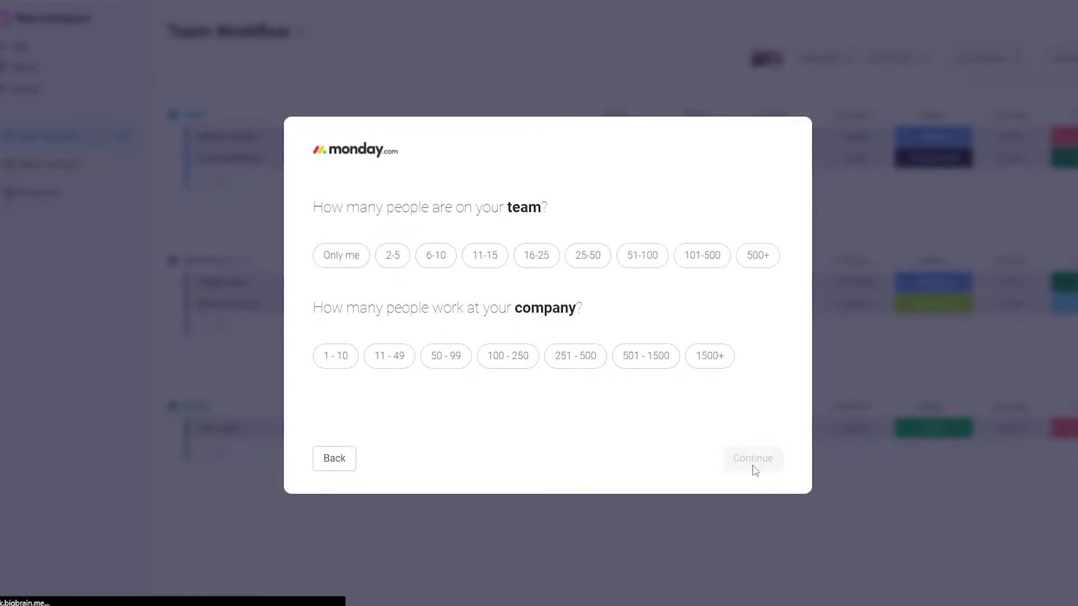
Set the team size to 6-10 people and the company size to 1 - 10, and continue
click(389, 259)
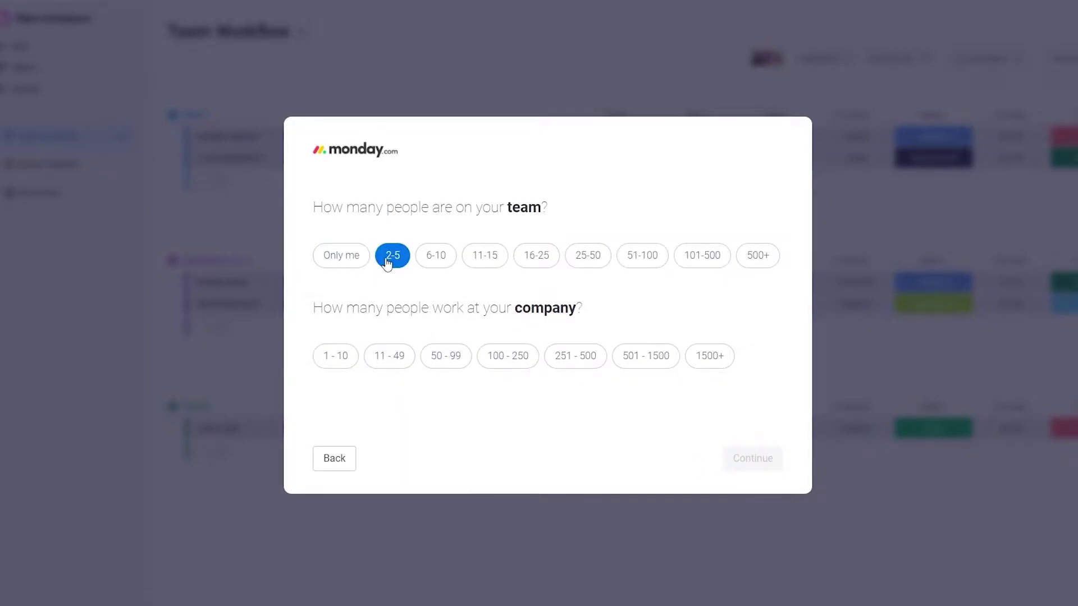
click(453, 260)
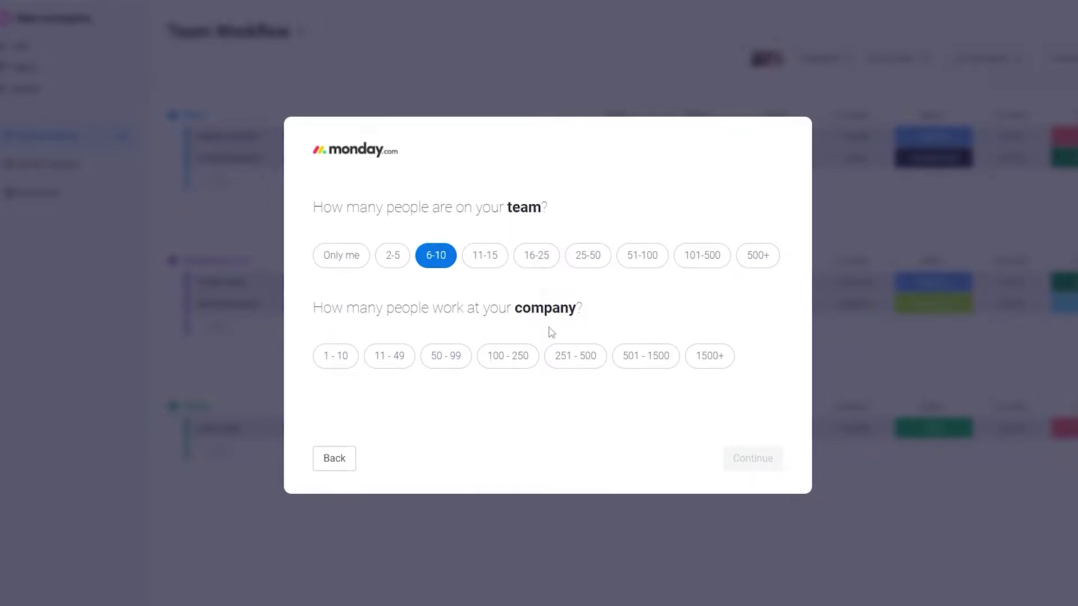
click(337, 365)
click(752, 458)
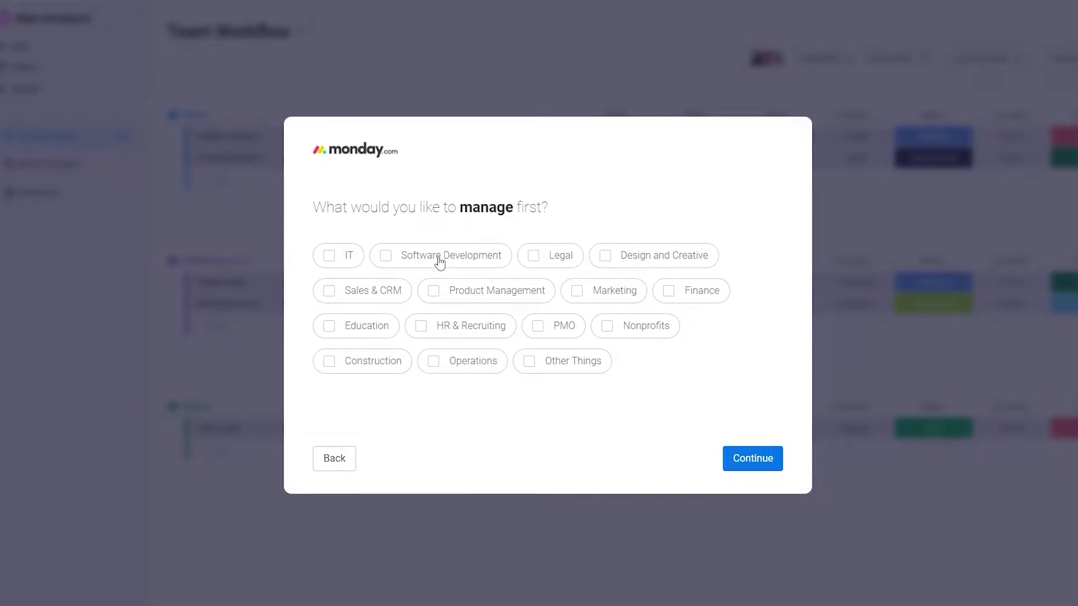
Finish the survey with Product Management to manage first, Project Management as the focus, and Youtube ad as the referral source
click(489, 290)
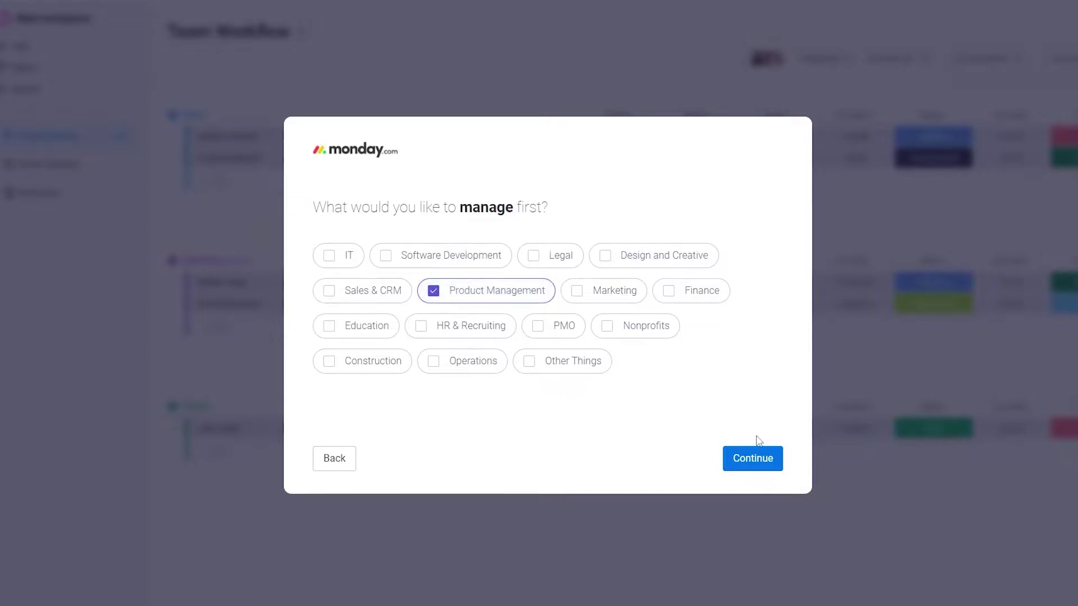
click(746, 457)
click(331, 276)
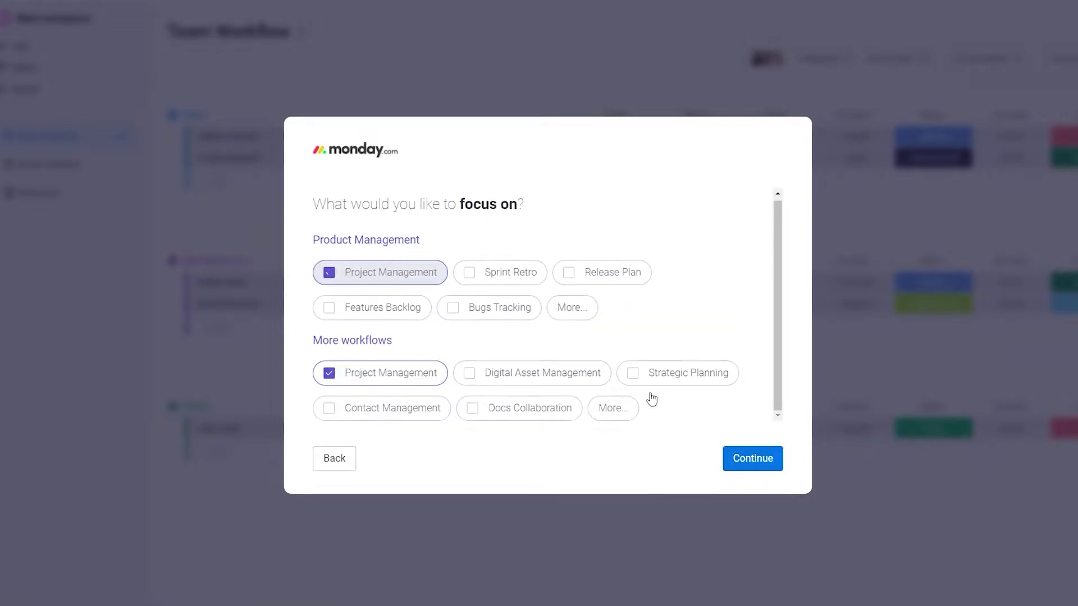
click(751, 462)
click(508, 327)
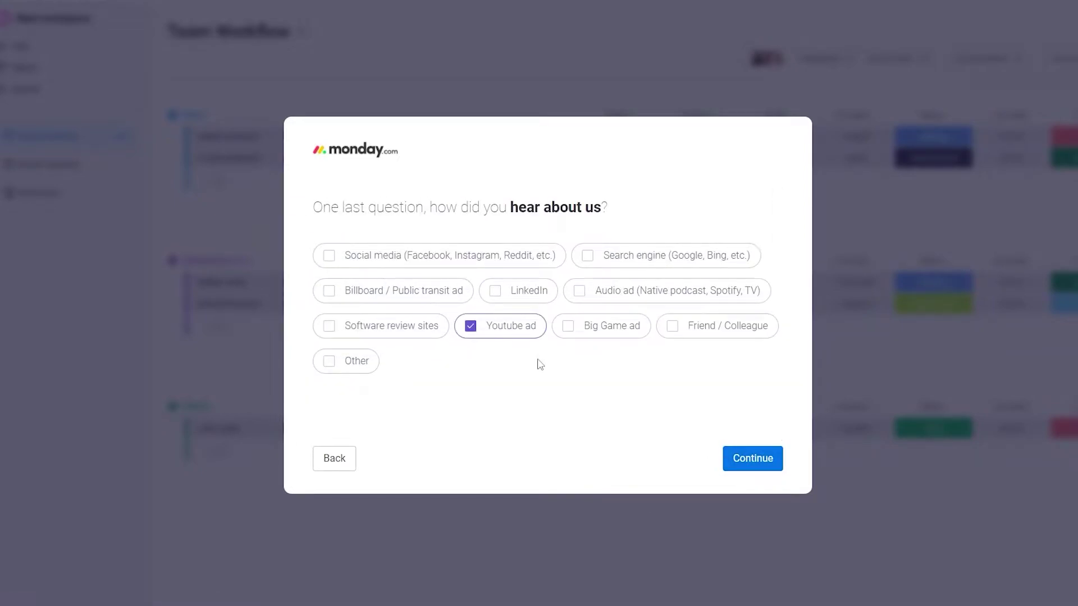
click(766, 462)
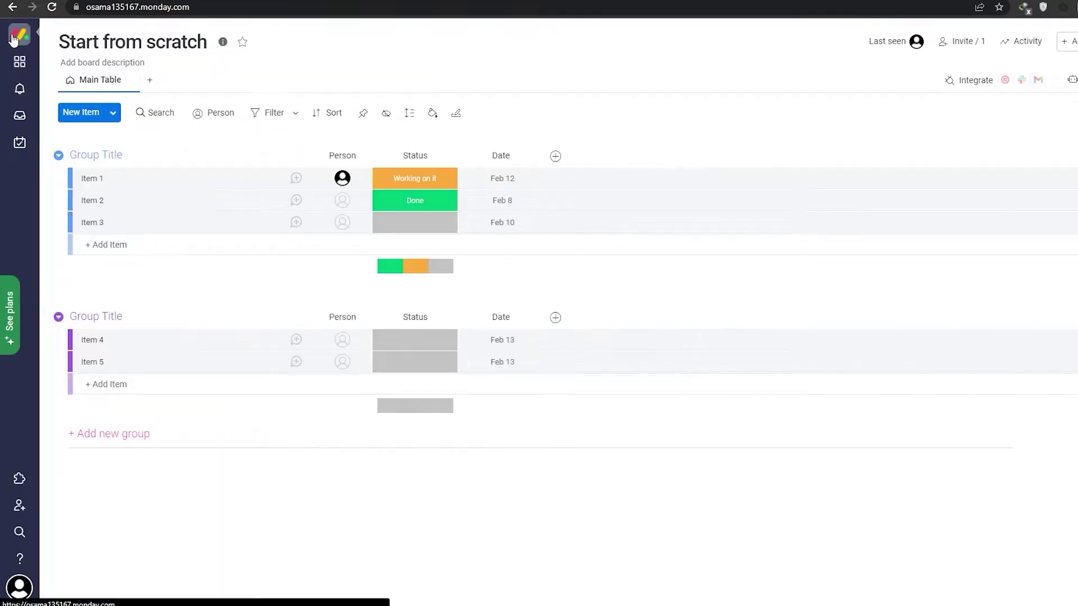
Open the home page and look over its ready-made templates, inbox and recent boards
click(19, 33)
scroll(637, 414, down, 1)
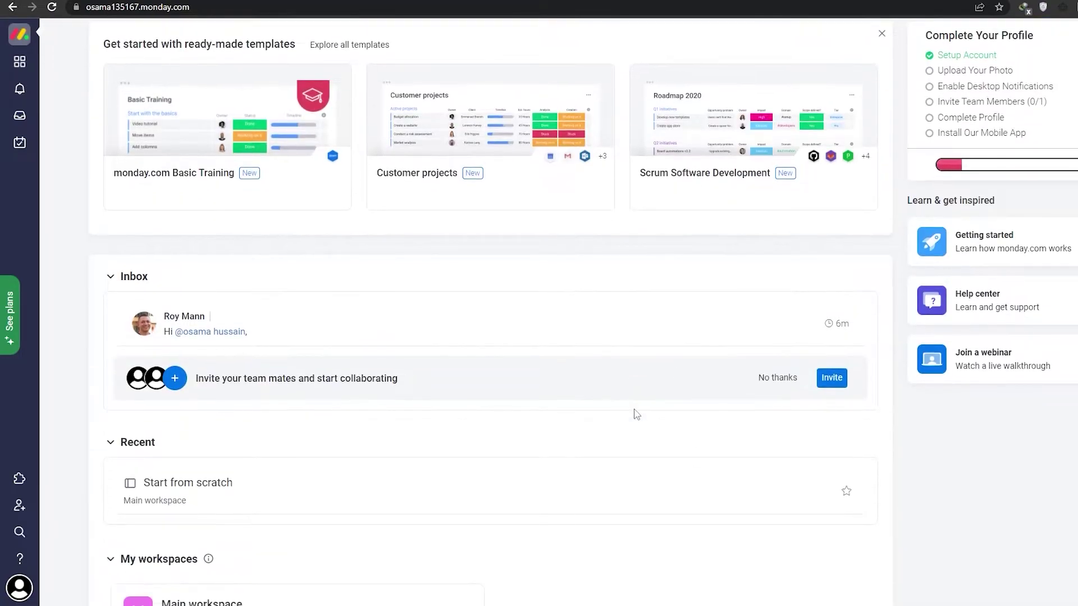
scroll(889, 411, up, 1)
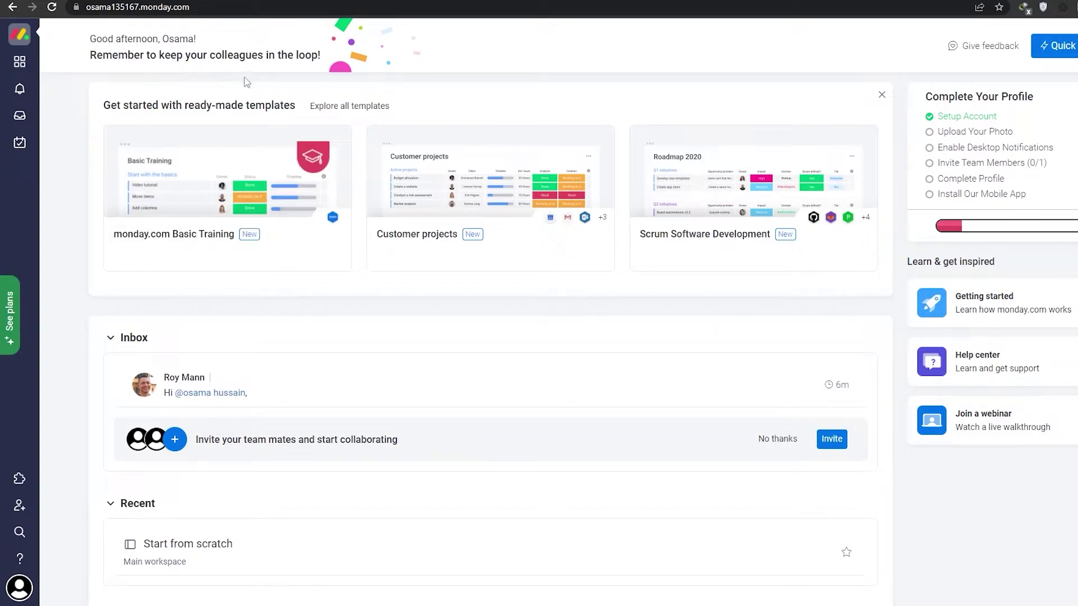
mouse_move(166, 154)
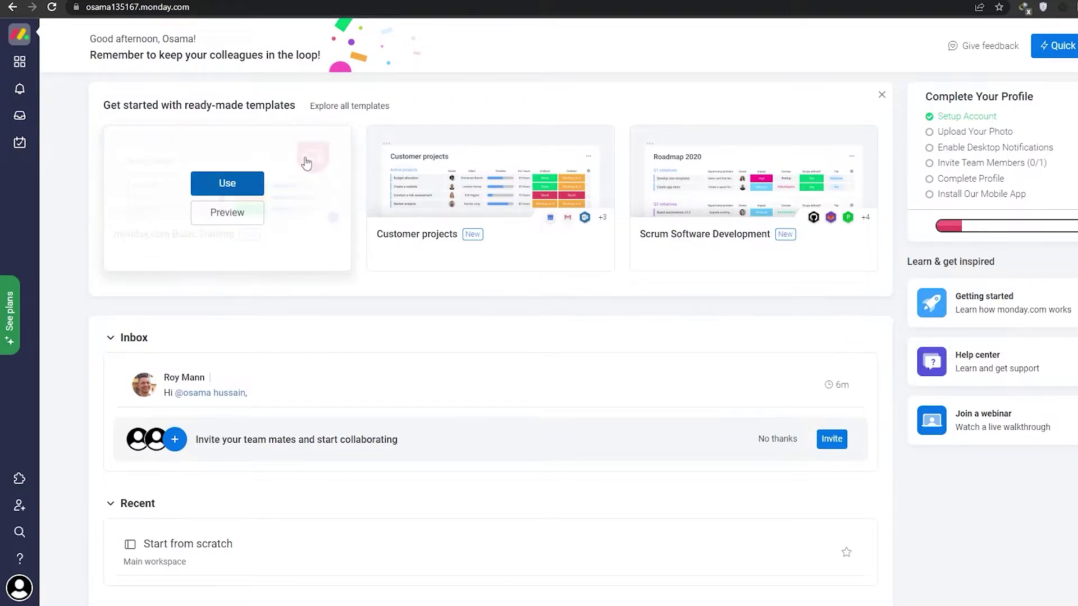
mouse_move(462, 187)
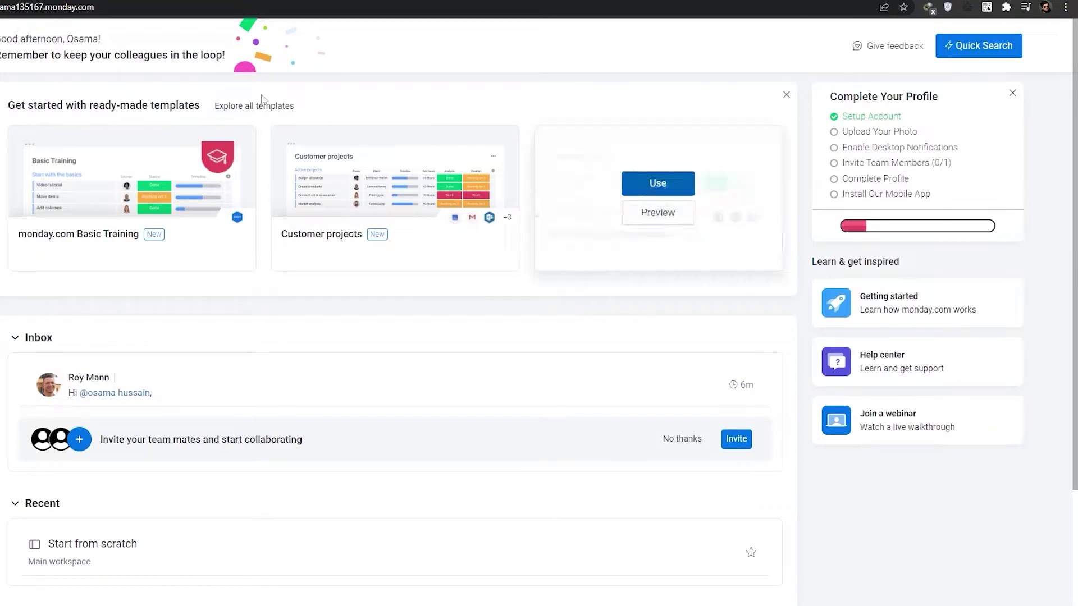
scroll(630, 346, down, 1)
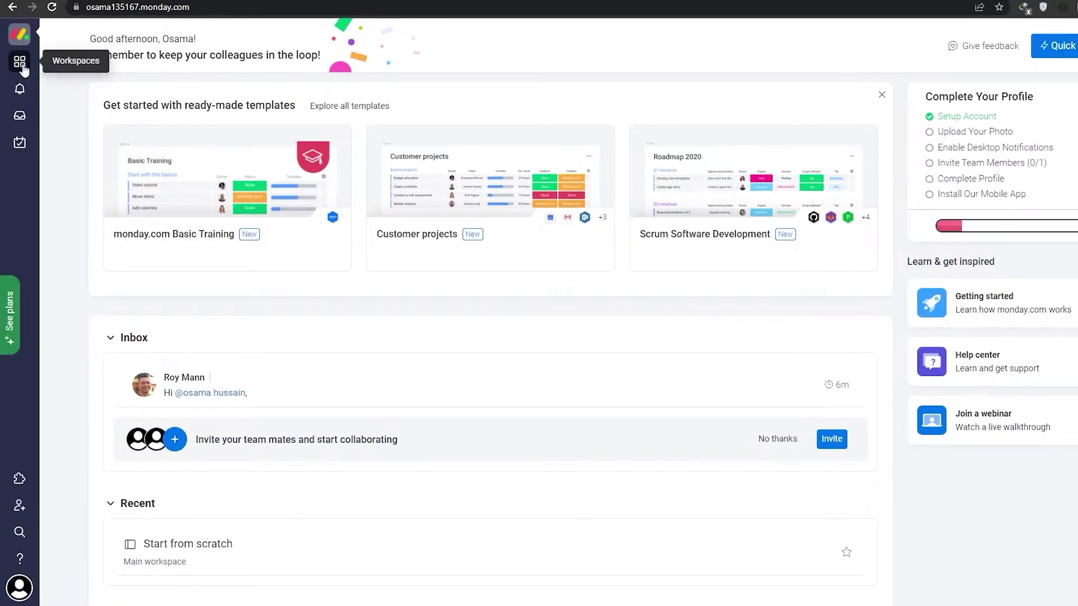
Create a new workspace named Youtube Videos
click(19, 62)
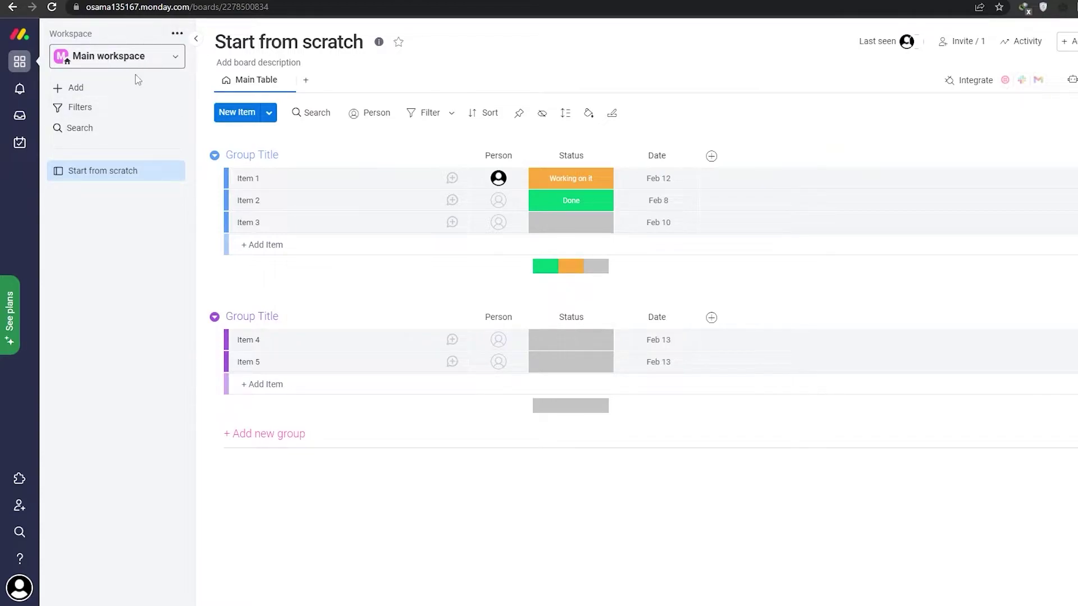
click(177, 59)
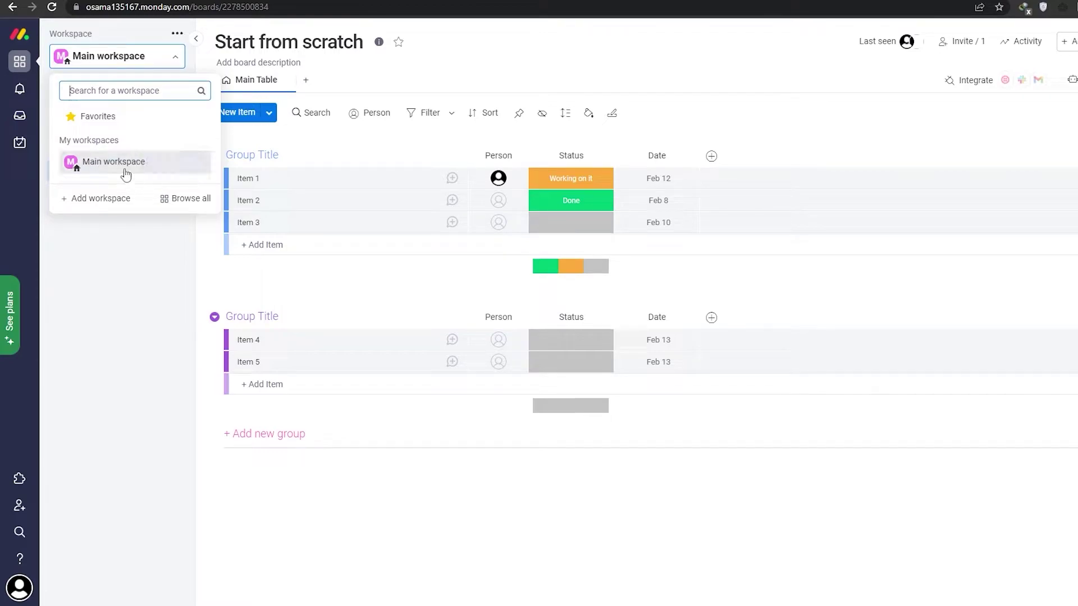
click(92, 208)
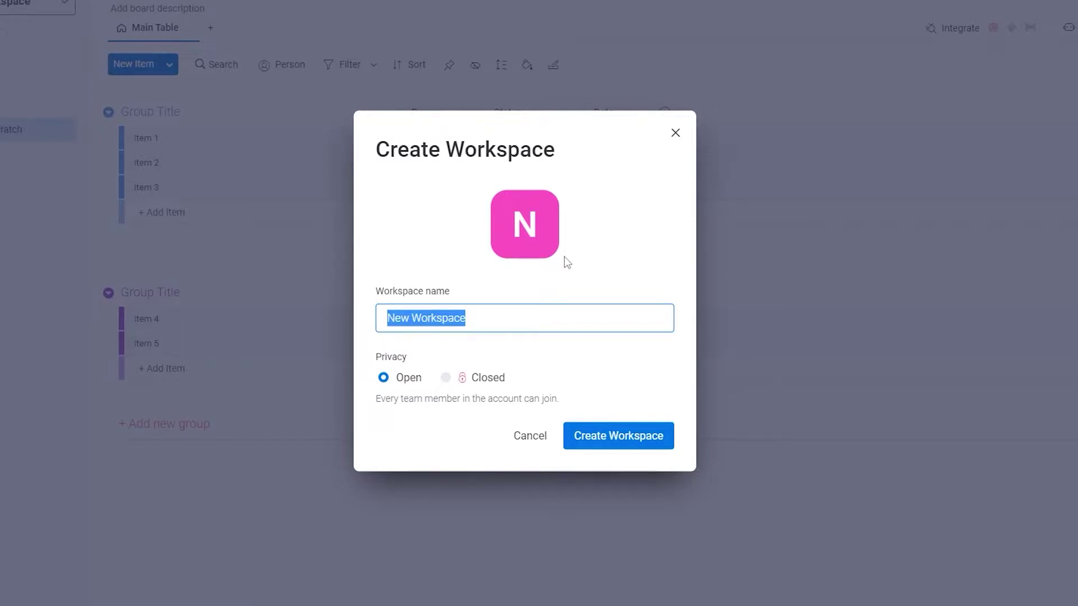
text(Youtu)
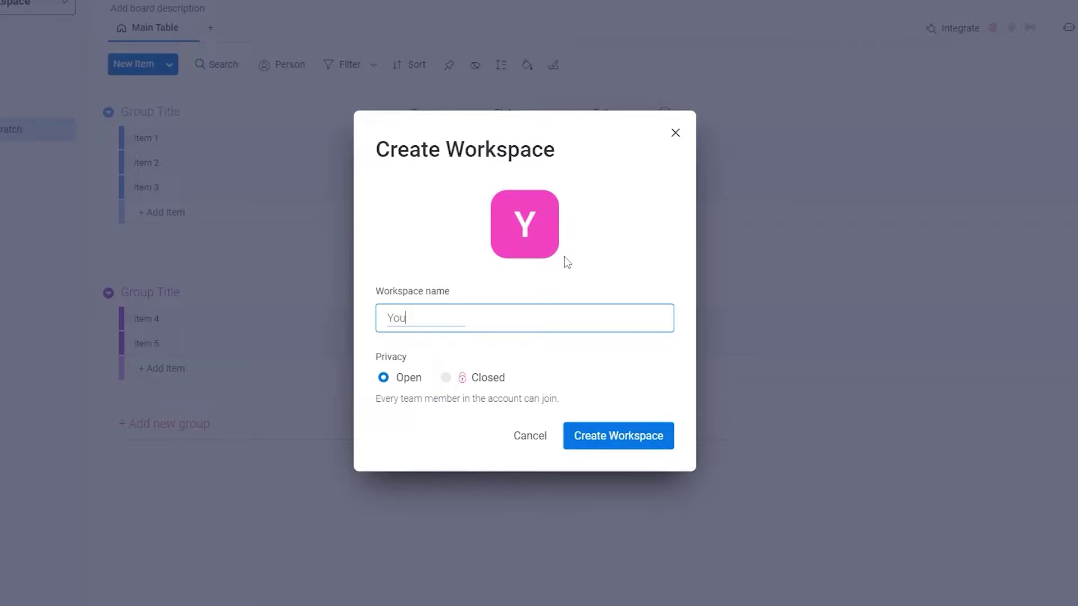
text(be Videos)
click(612, 443)
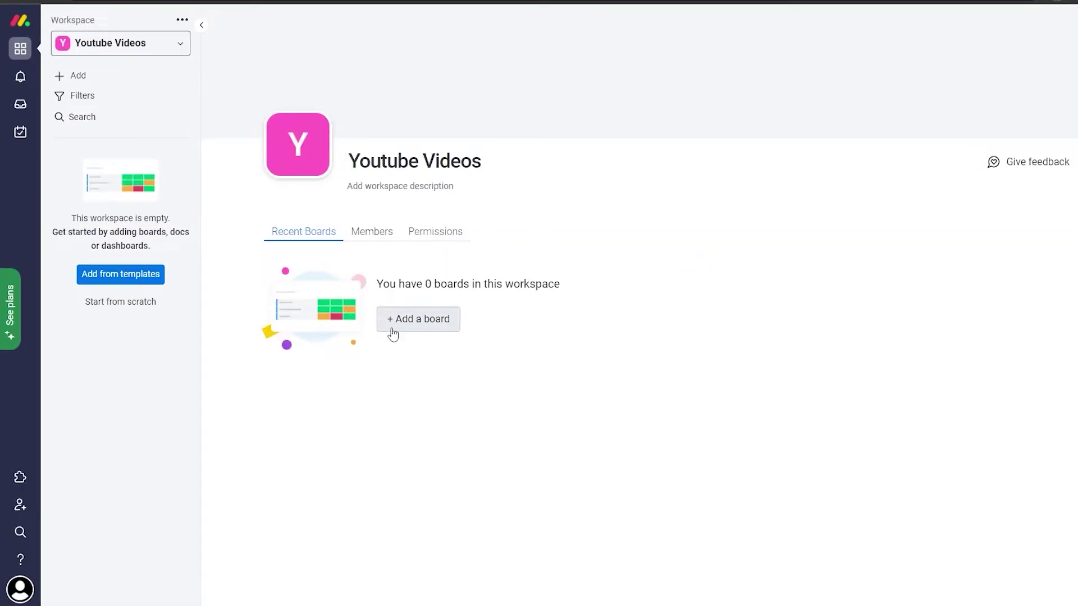
Invite the three suggested people and the team containing everyone in the account to the Youtube Videos workspace
click(374, 247)
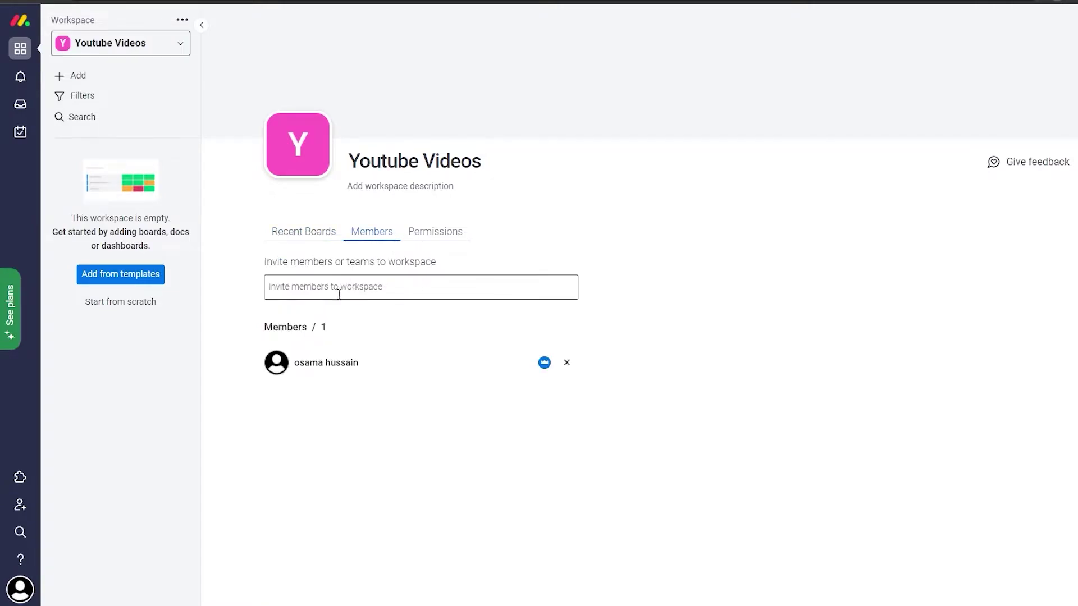
click(303, 364)
click(385, 236)
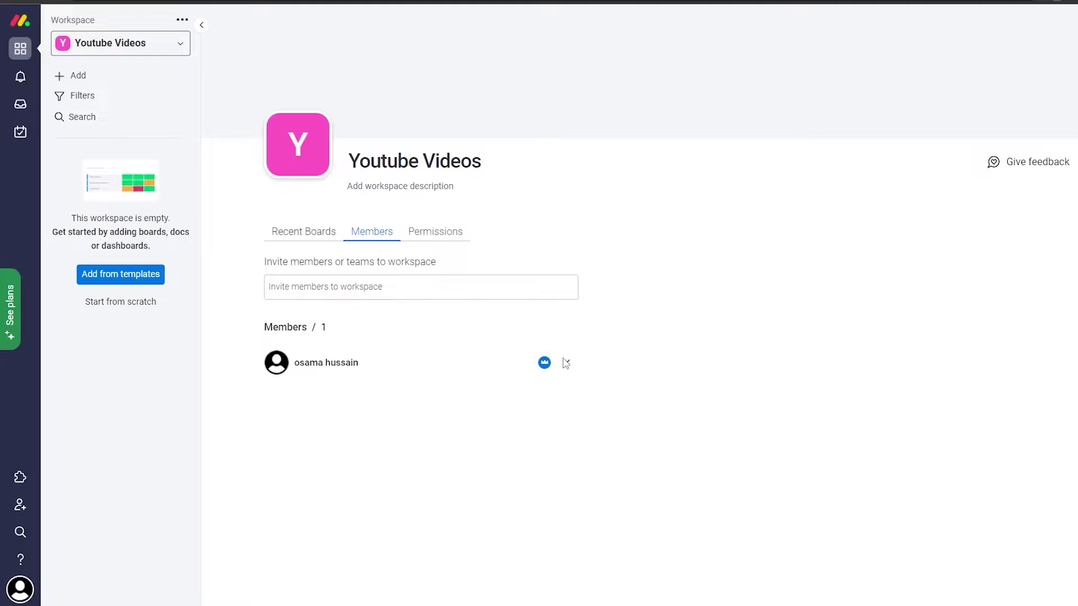
click(363, 288)
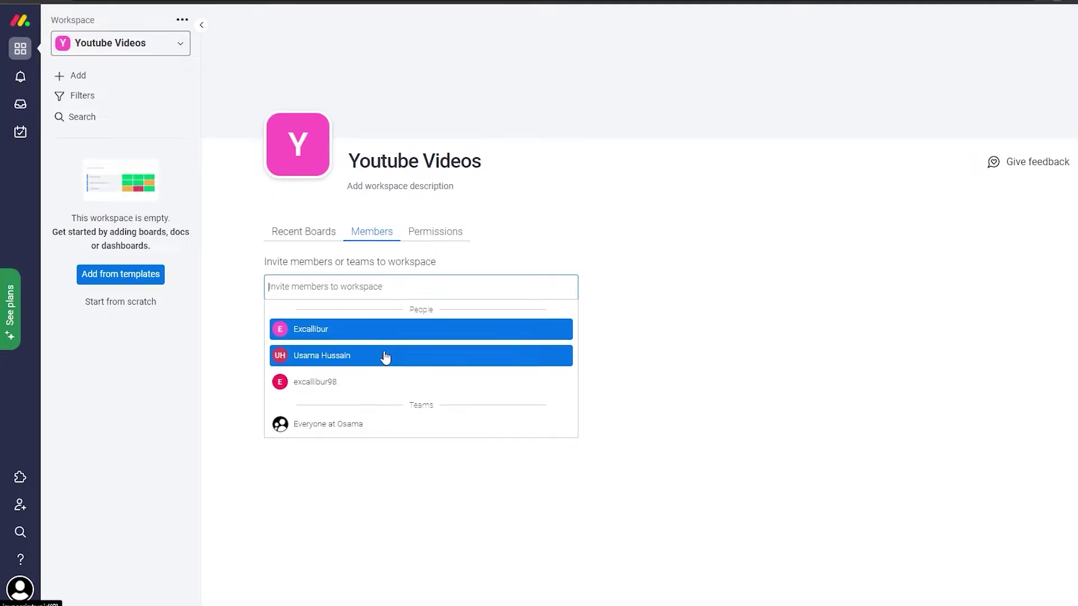
click(385, 357)
click(365, 291)
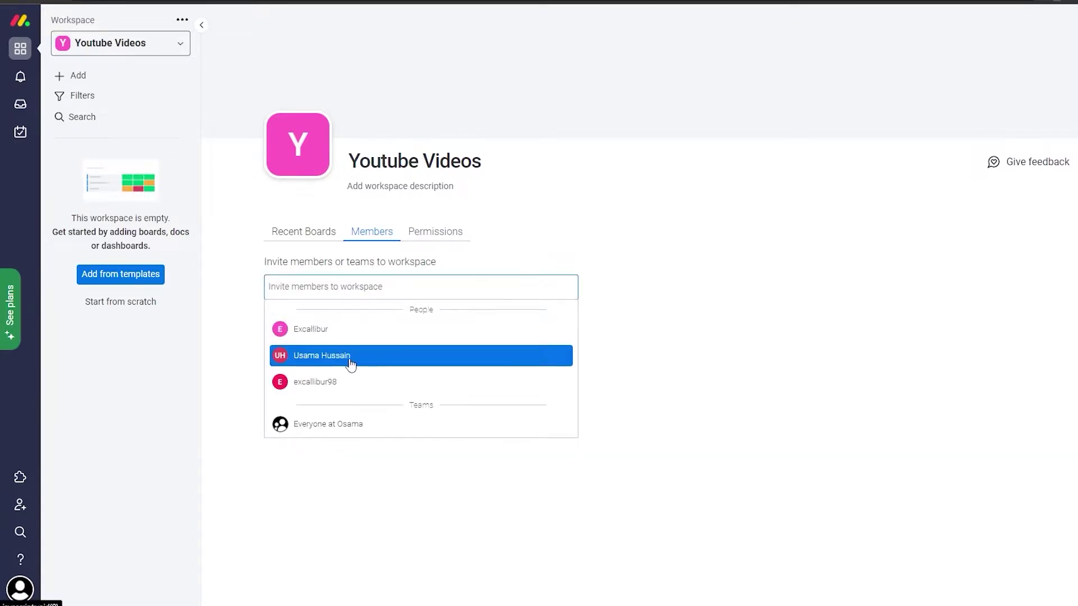
click(346, 426)
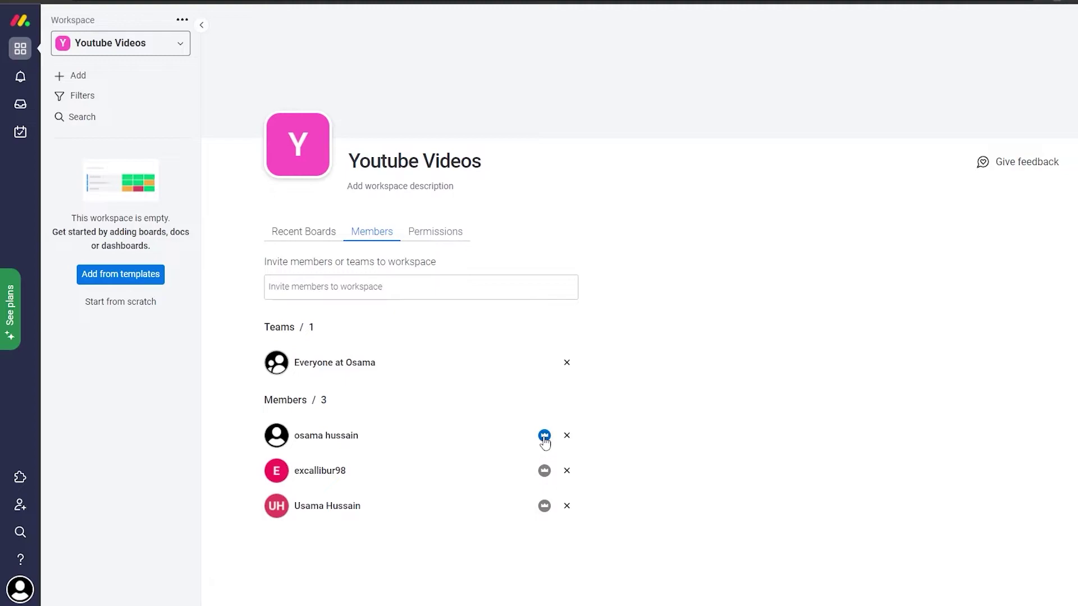
click(322, 286)
click(323, 333)
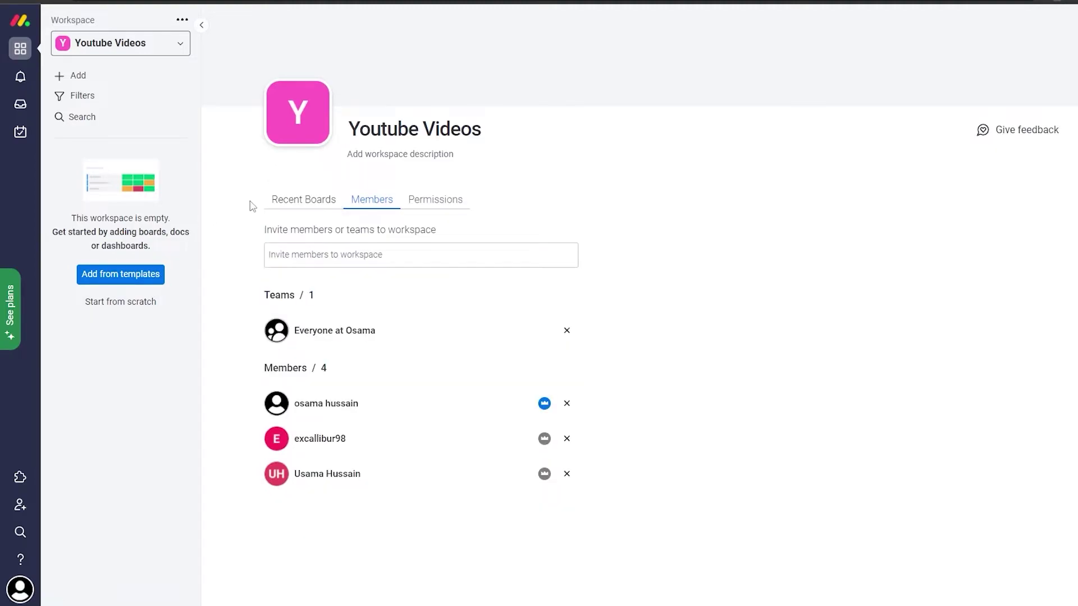
Open the template center for the Youtube Videos workspace and show the Project Management templates
click(279, 202)
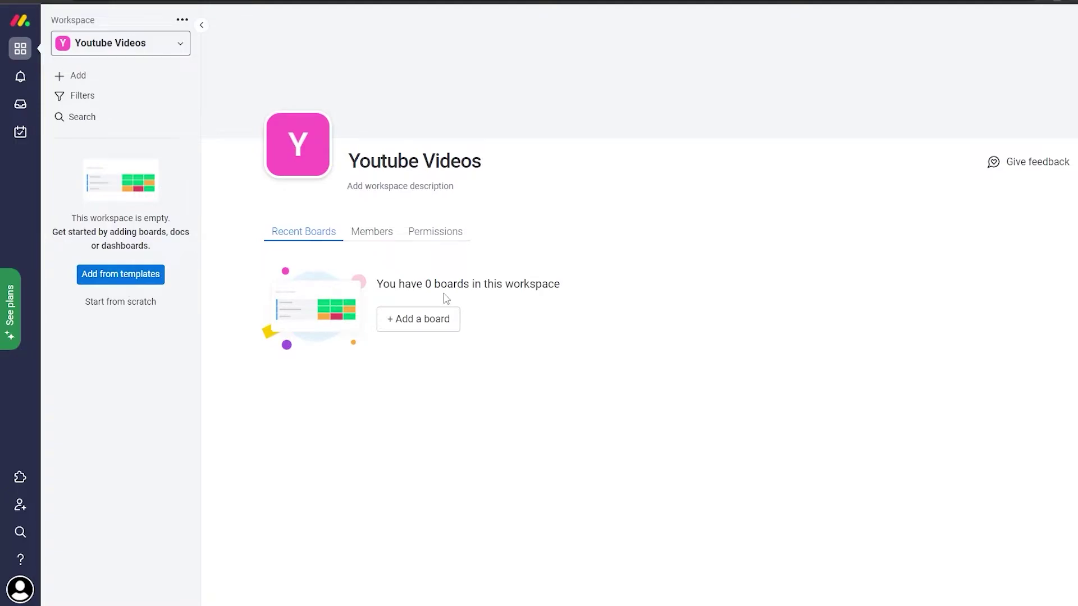
click(107, 277)
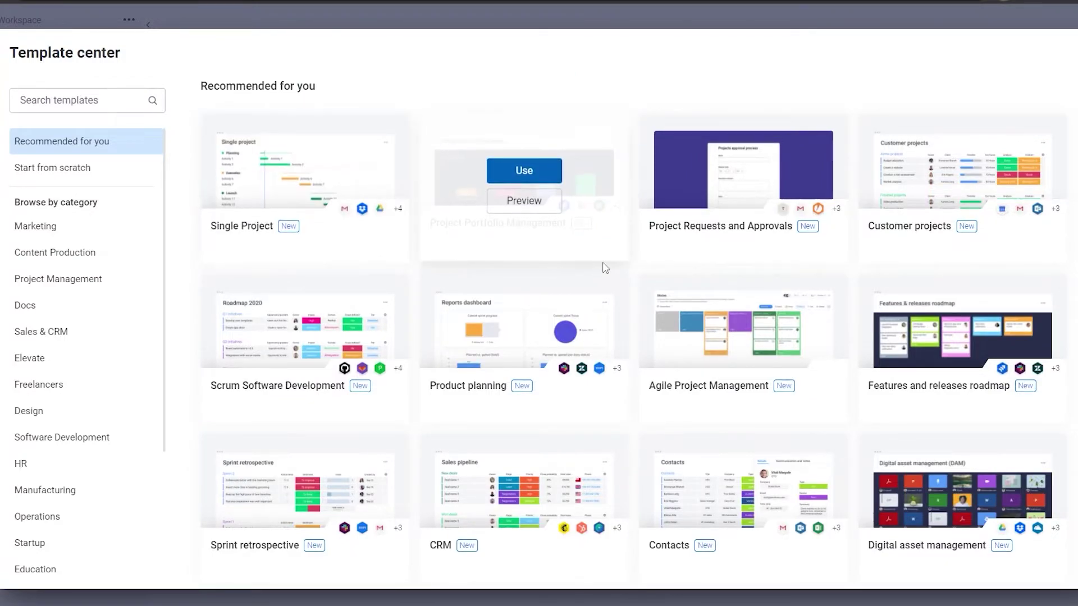
scroll(65, 229, down, 3)
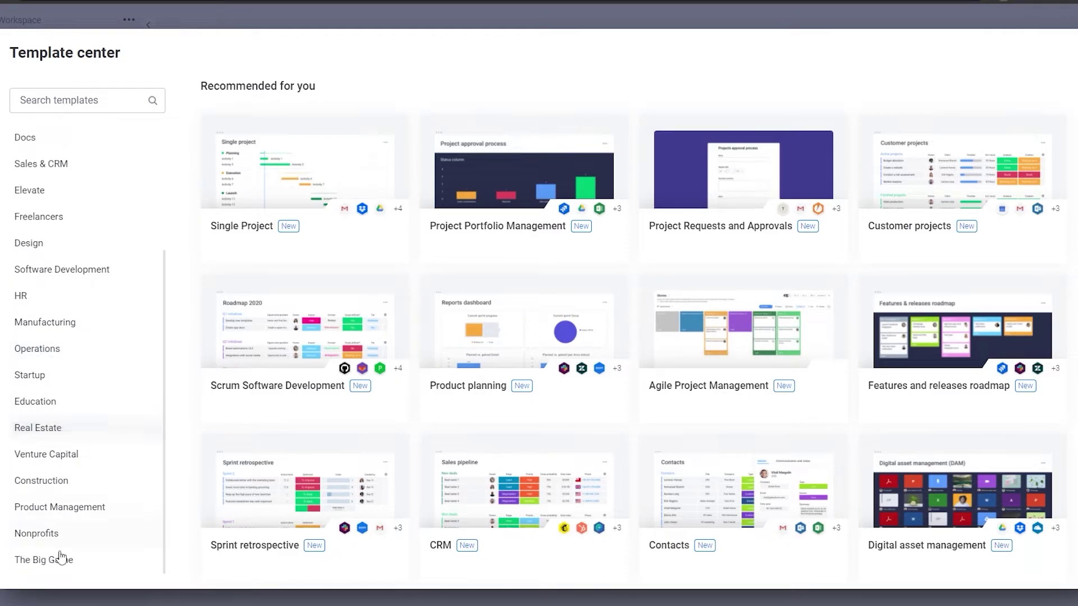
scroll(56, 550, up, 1)
scroll(98, 405, up, 2)
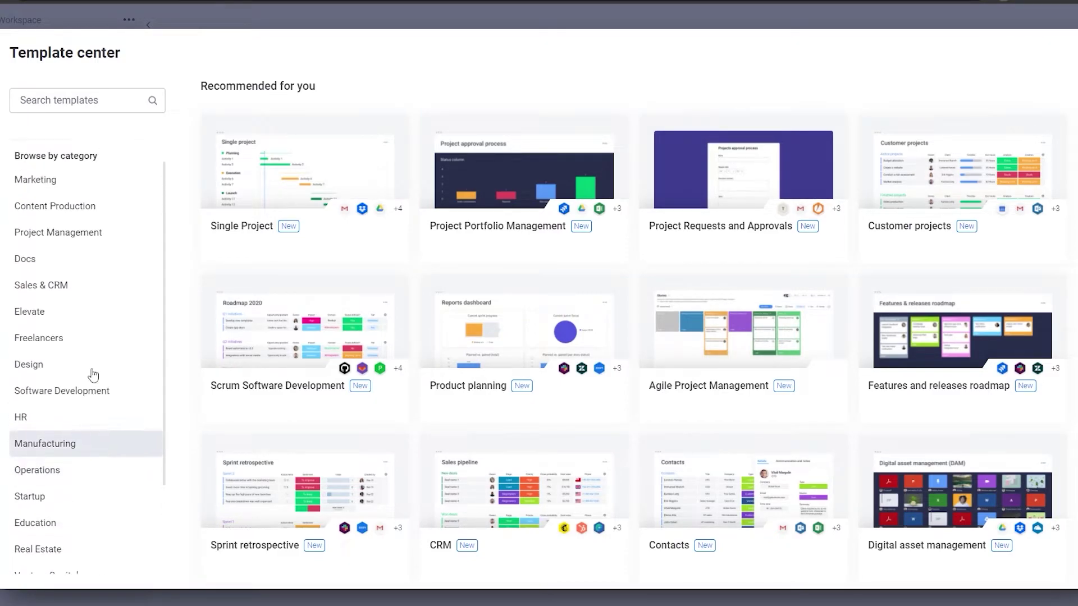
click(86, 249)
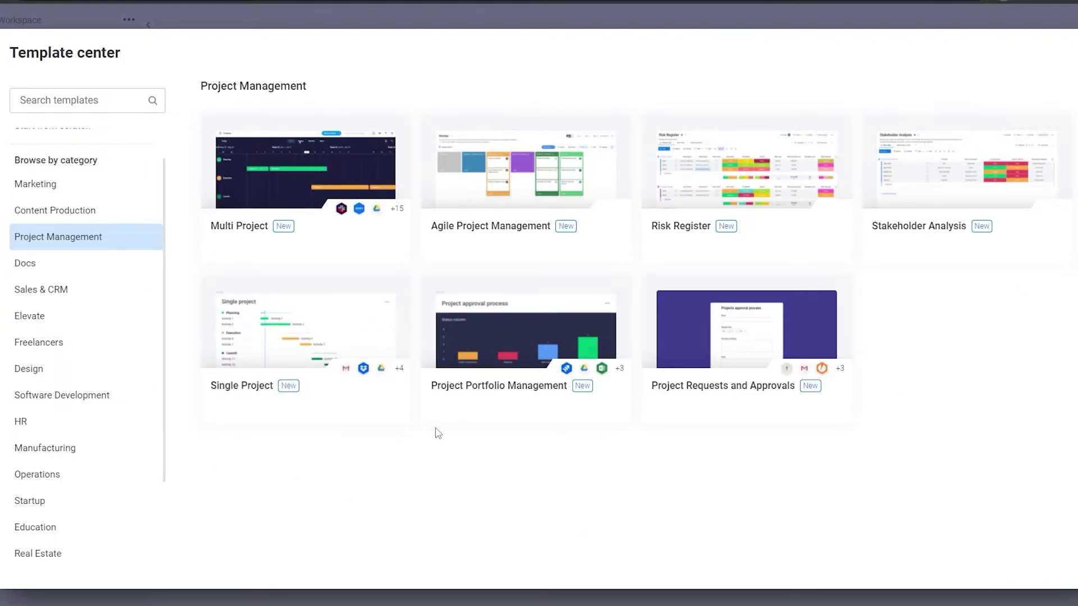
Preview the Agile Project Management template's sample boards and add the template to the workspace
mouse_move(481, 253)
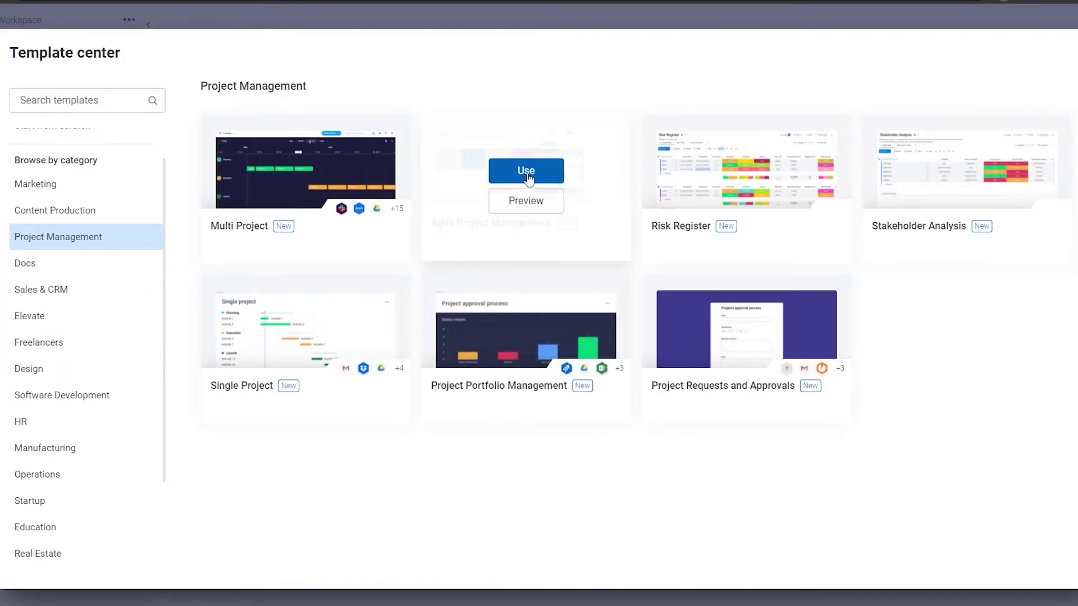
click(530, 207)
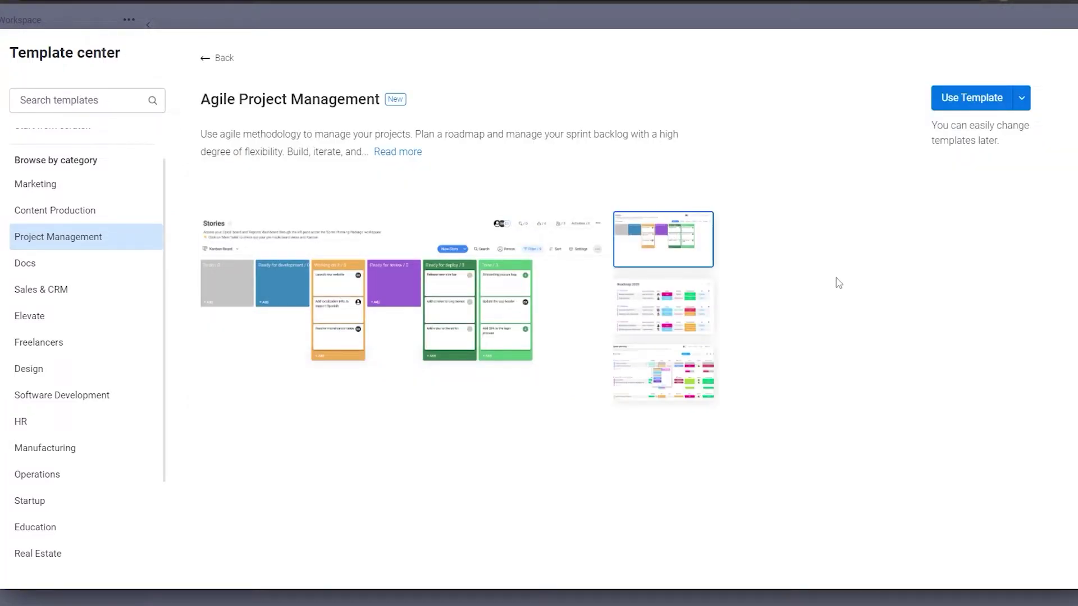
click(692, 309)
click(678, 351)
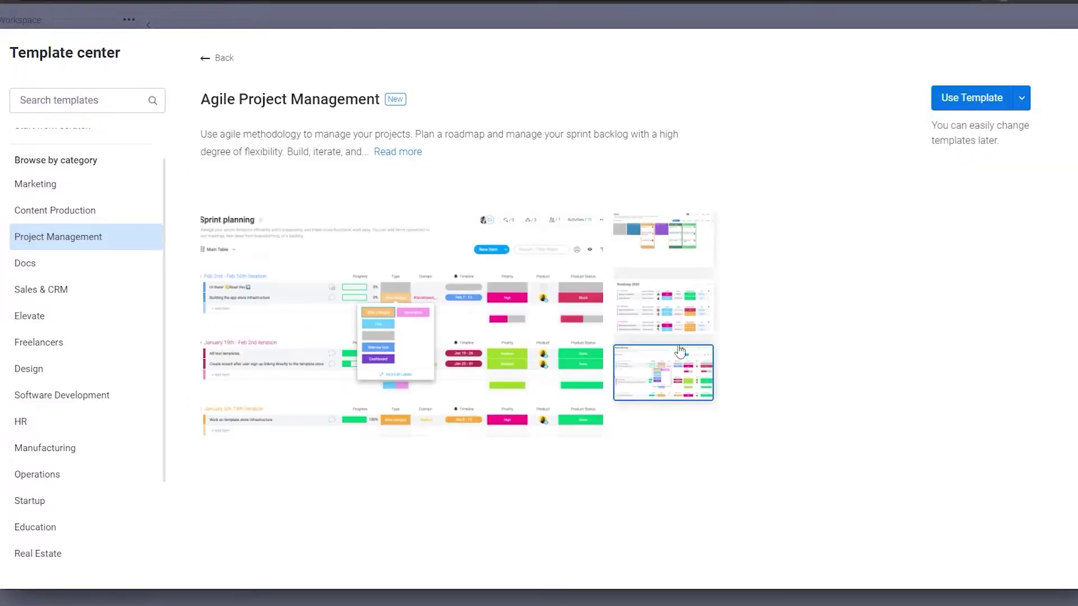
click(674, 234)
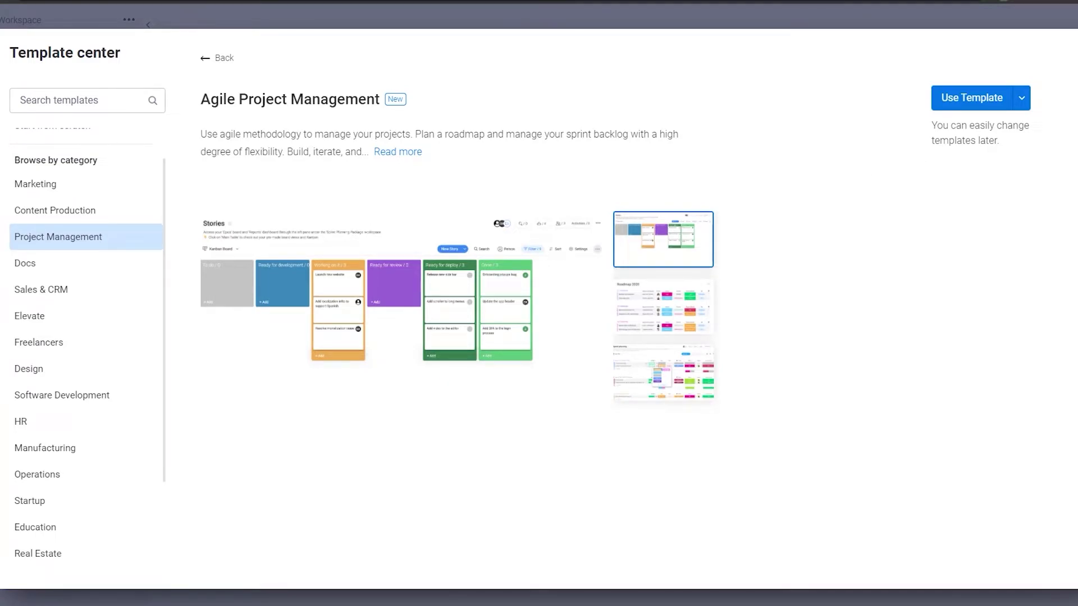
click(977, 99)
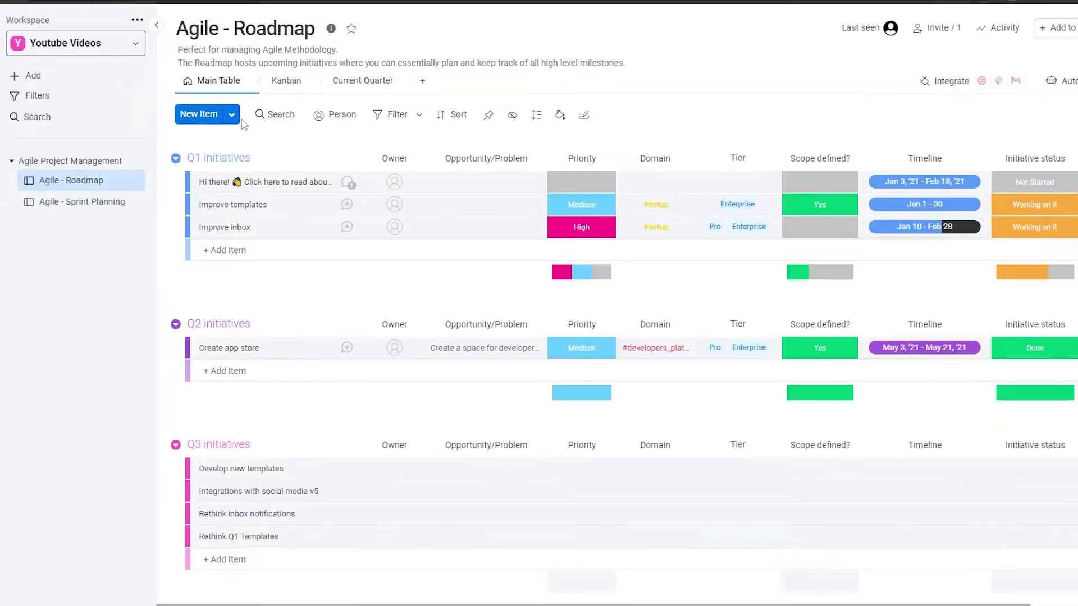
Look over the Kanban and Current Quarter views of the Agile - Roadmap board
click(286, 84)
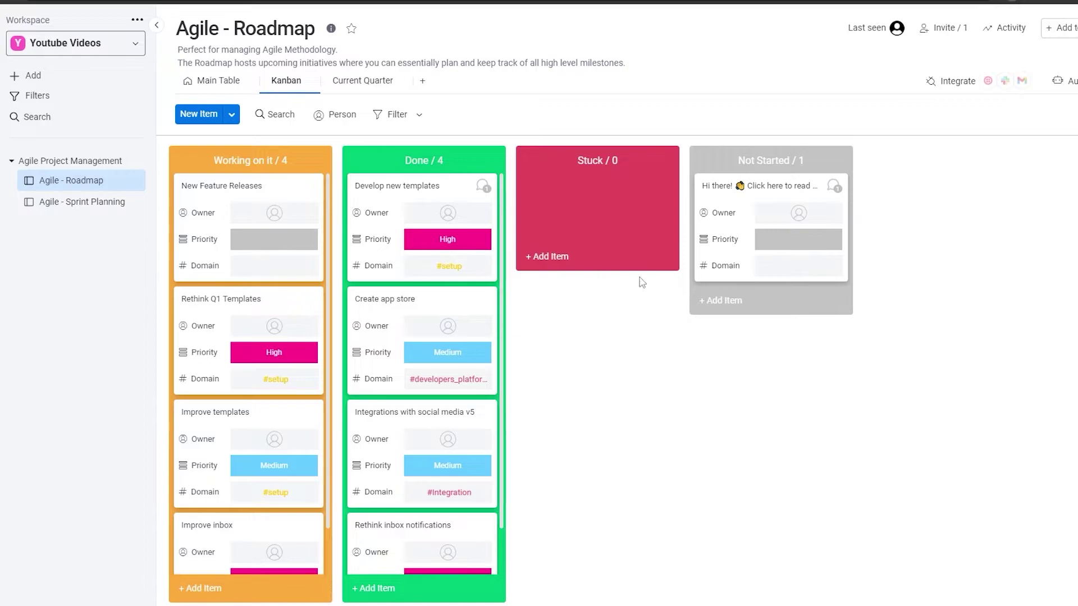
scroll(269, 281, down, 2)
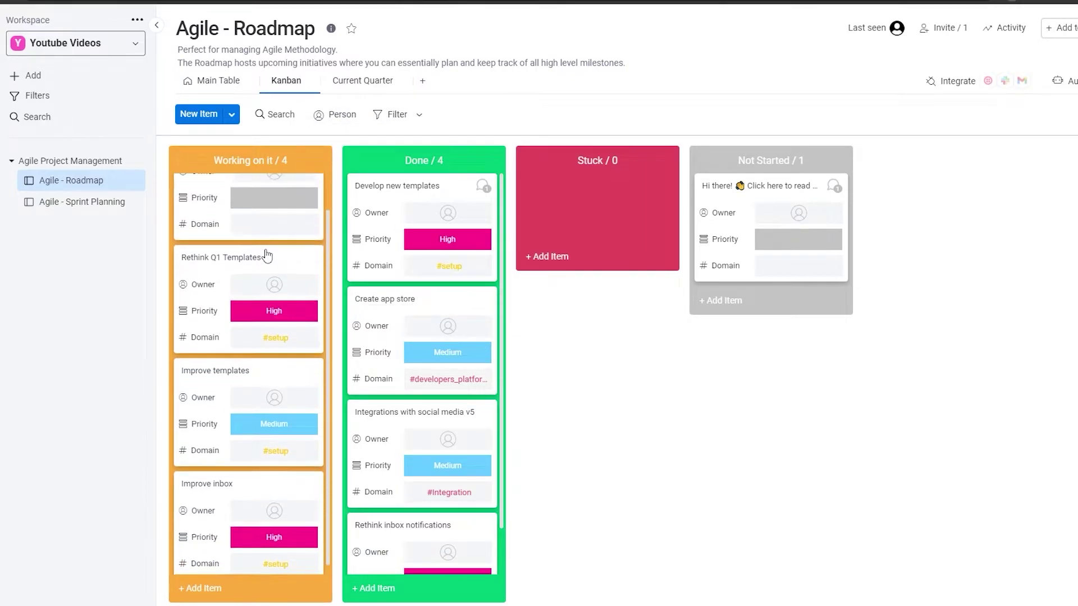
scroll(265, 253, up, 2)
click(373, 90)
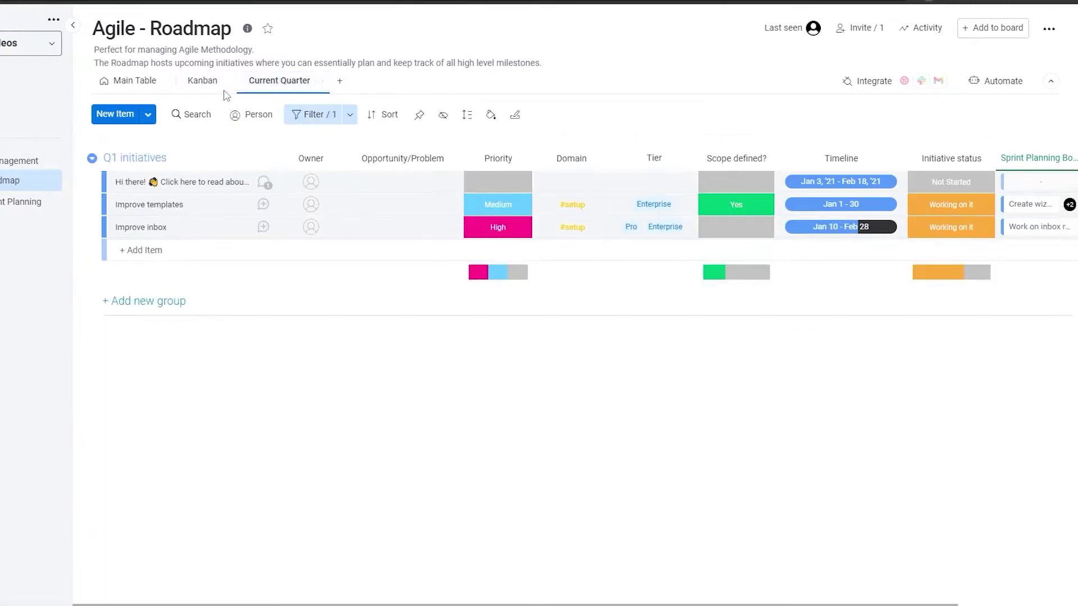
Add a Cards view to the Agile - Roadmap board, keeping its default name
click(335, 85)
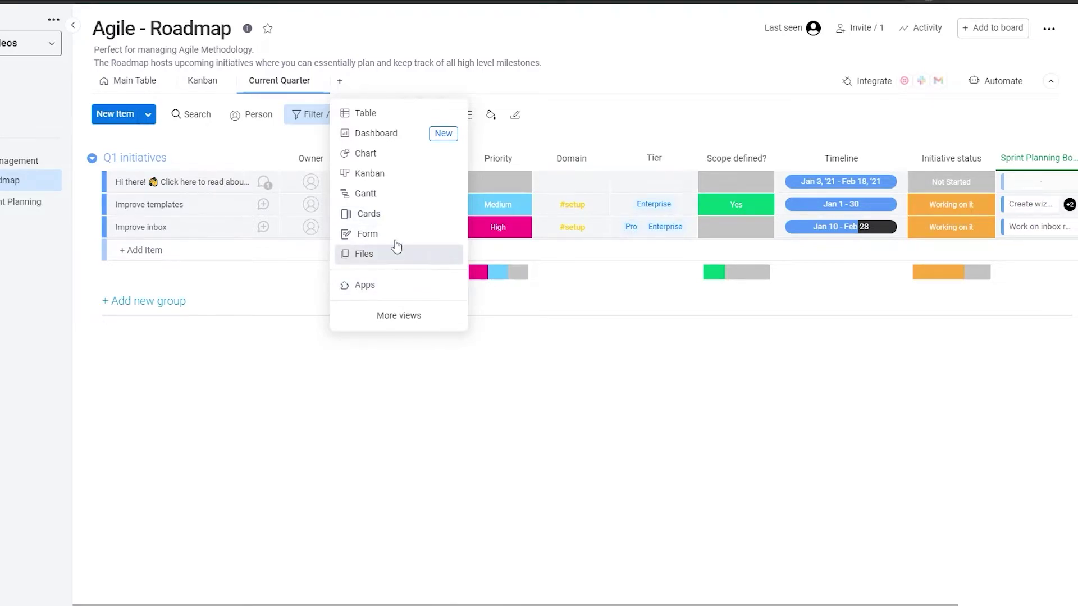
click(395, 224)
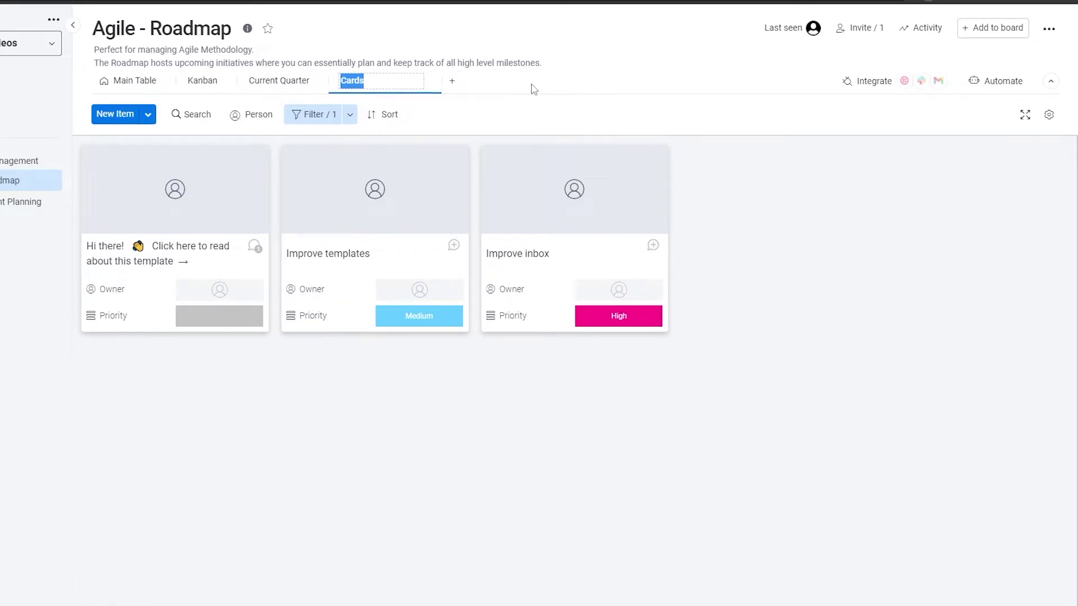
click(533, 88)
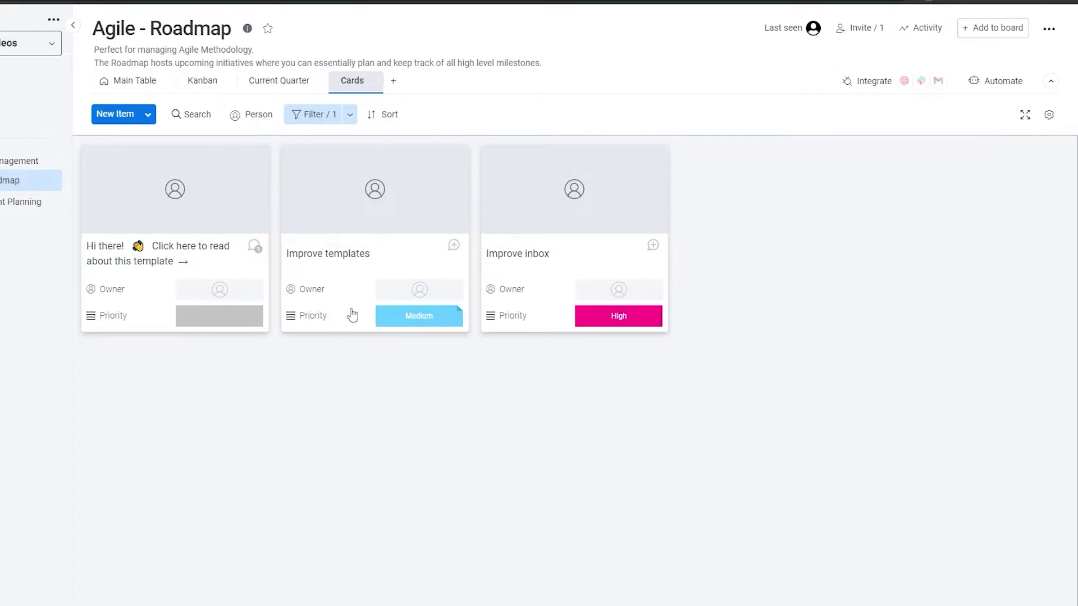
Set the first card's priority to Low and assign the account's own user as owner of all three cards
click(238, 325)
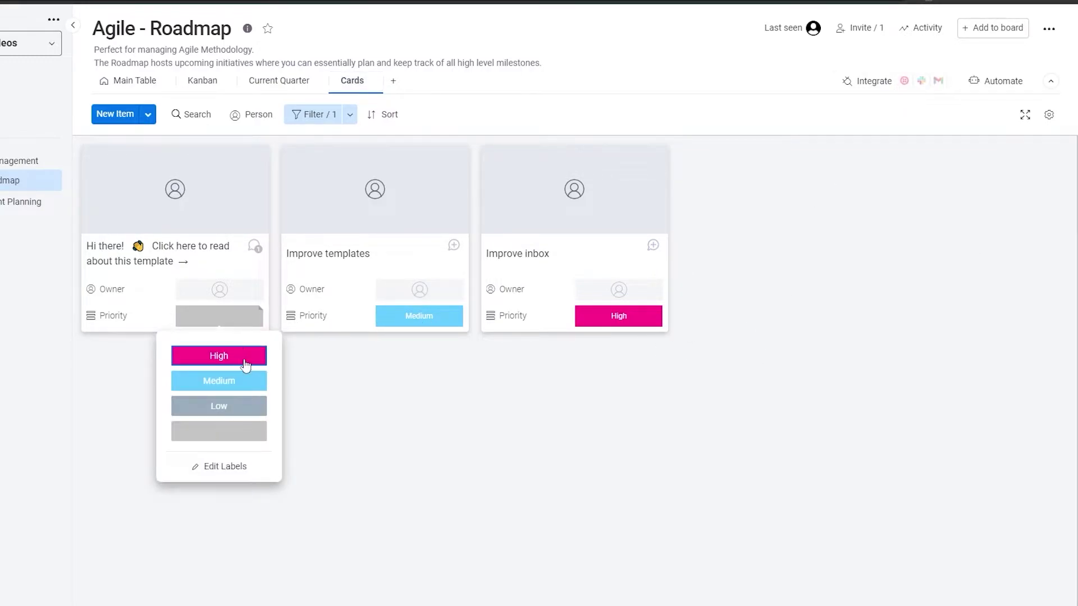
click(250, 408)
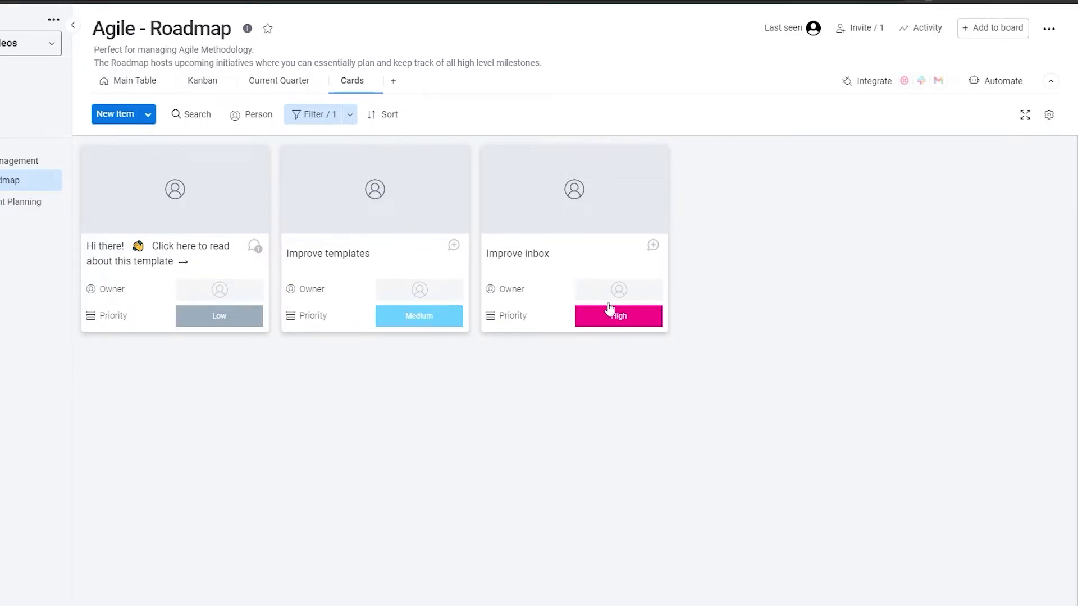
click(217, 292)
click(185, 378)
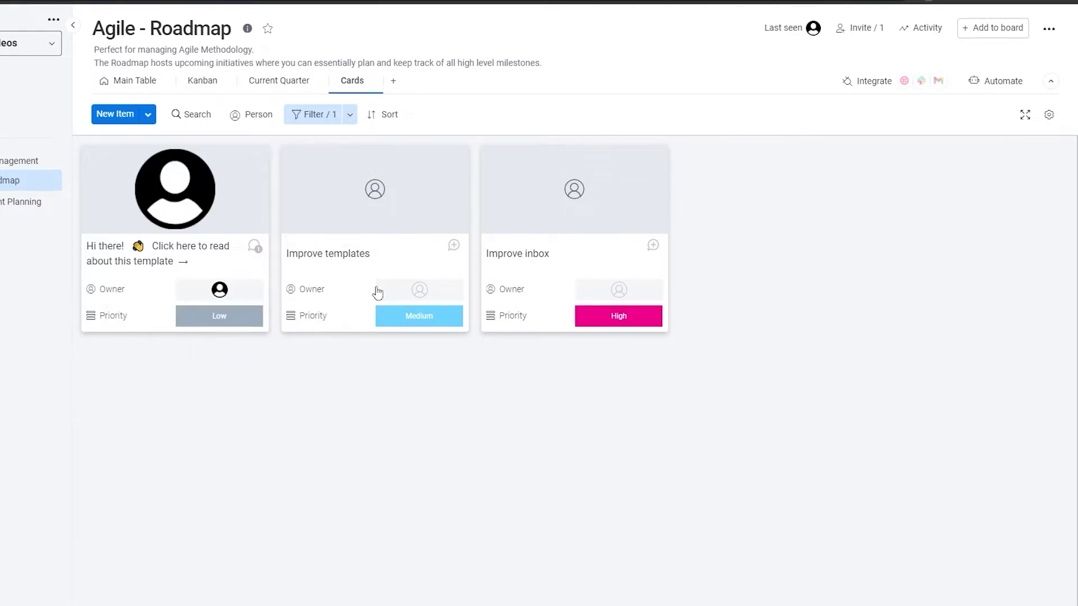
click(377, 291)
click(347, 365)
click(619, 289)
click(547, 365)
View the Improve inbox item's details and rename the template's introductory item as Week 1
click(522, 258)
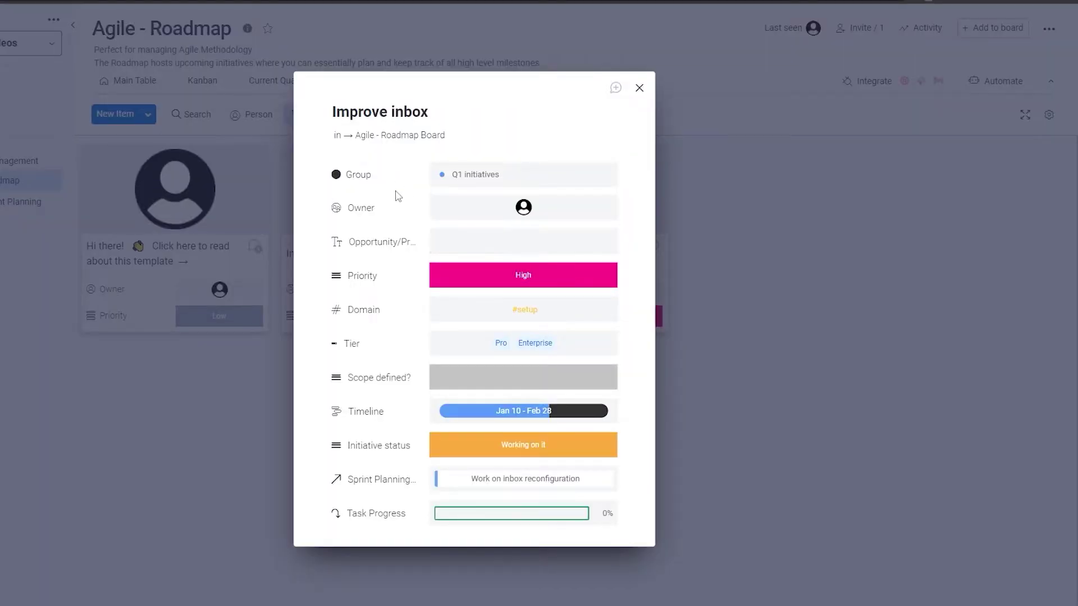
key(Escape)
click(164, 249)
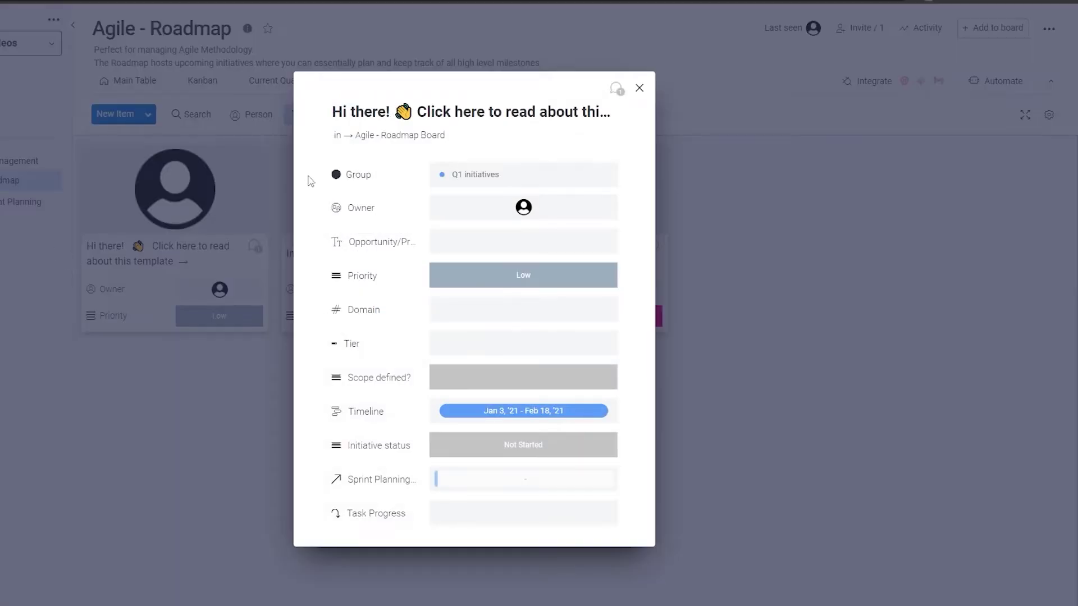
click(421, 119)
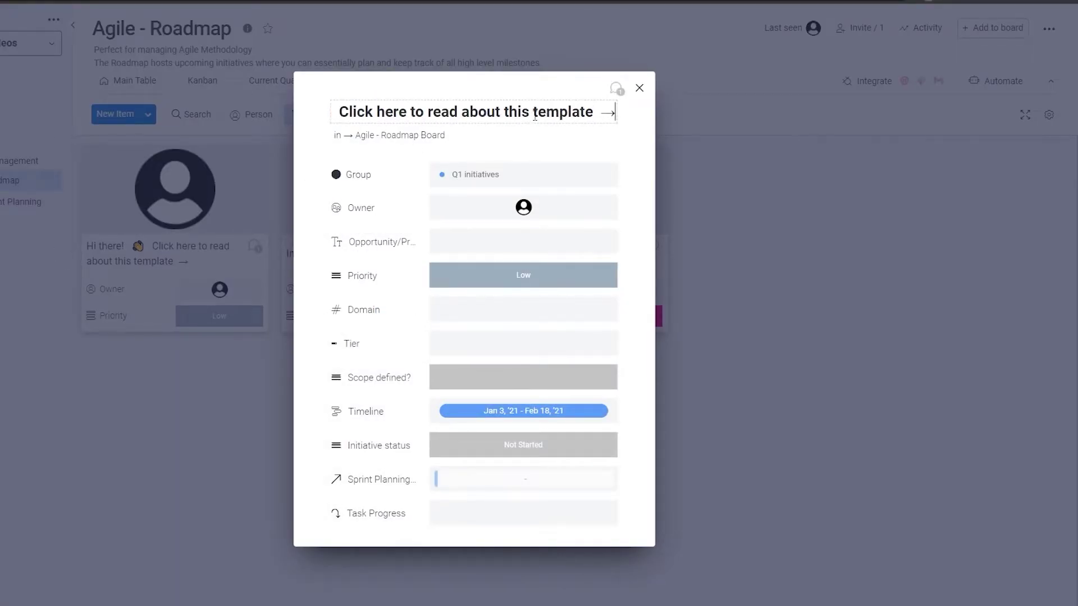
drag(614, 112, 213, 114)
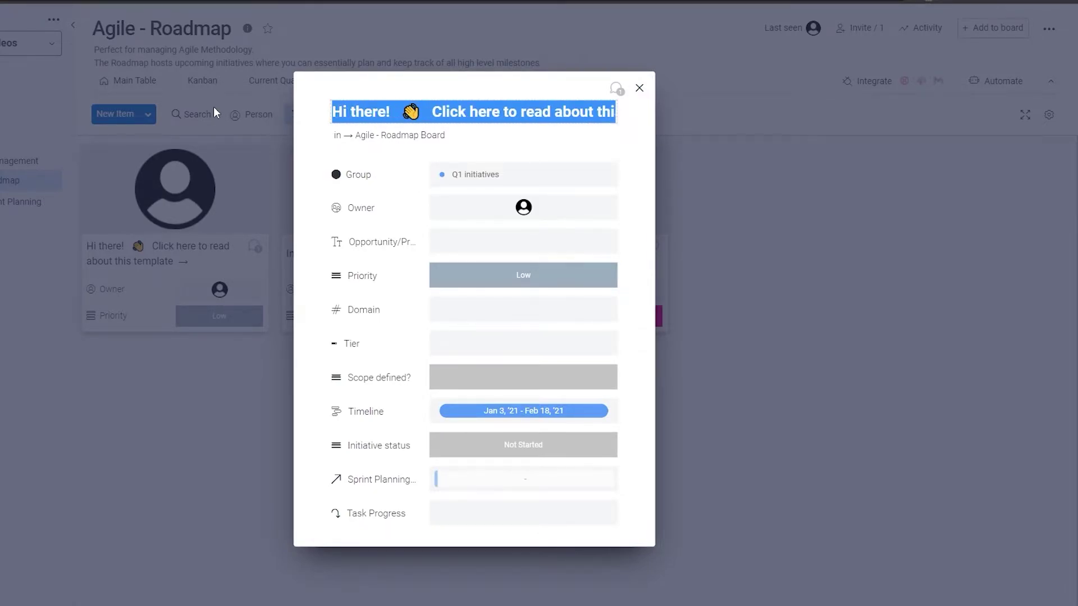
text(Week 1)
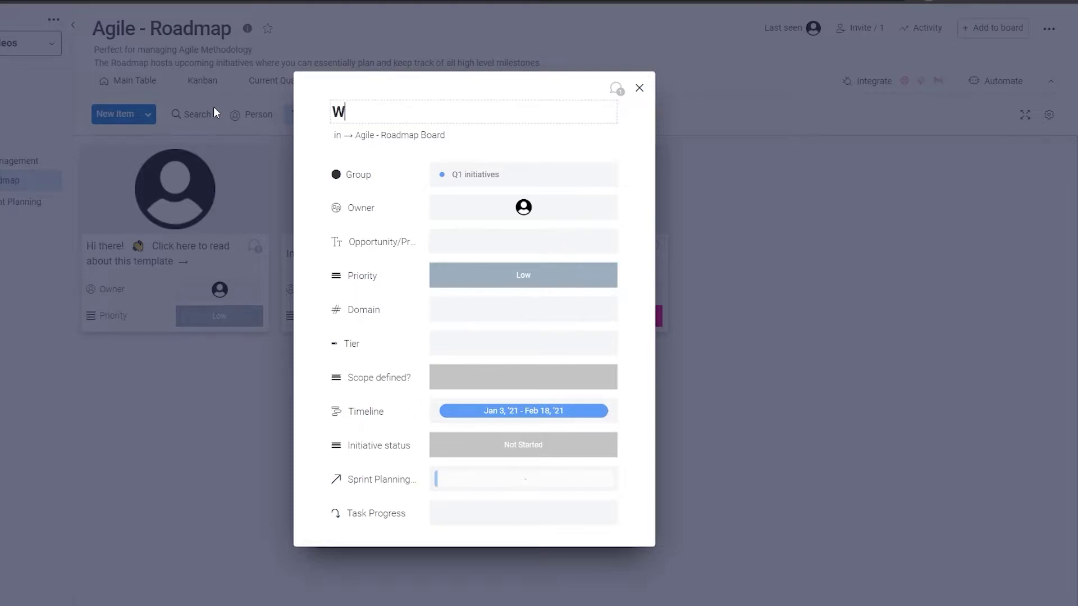
Review the Week 1 item's group options and fields, and move its card behind Improve inbox
click(561, 176)
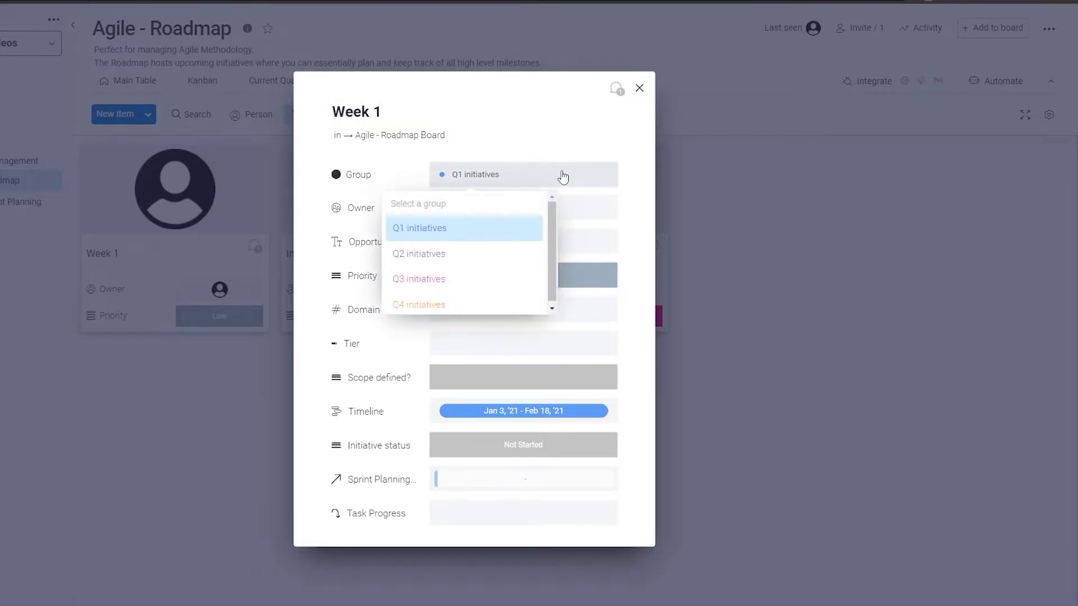
click(410, 156)
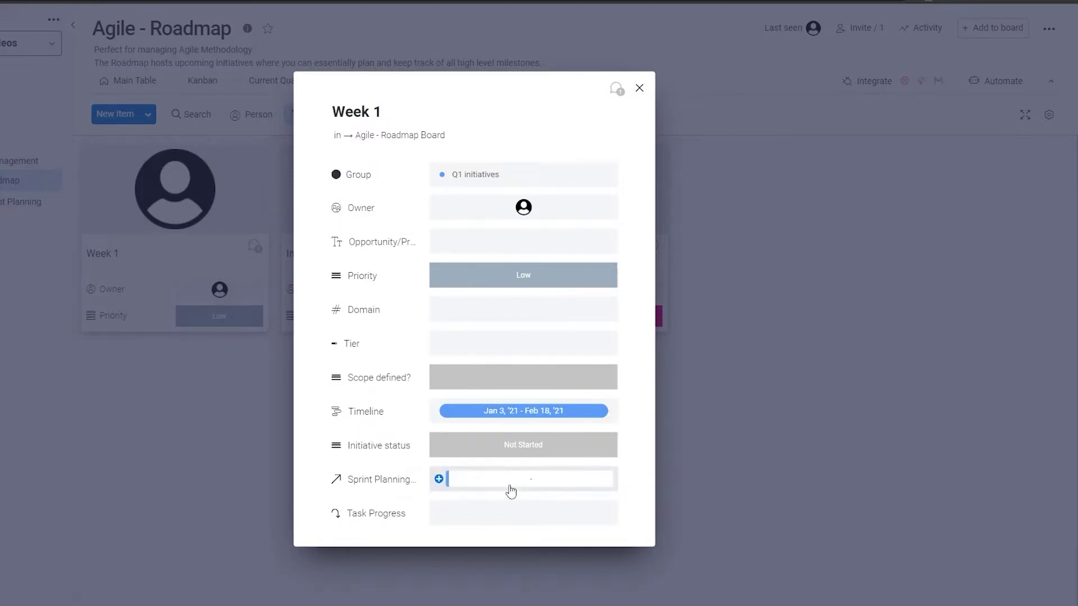
click(228, 424)
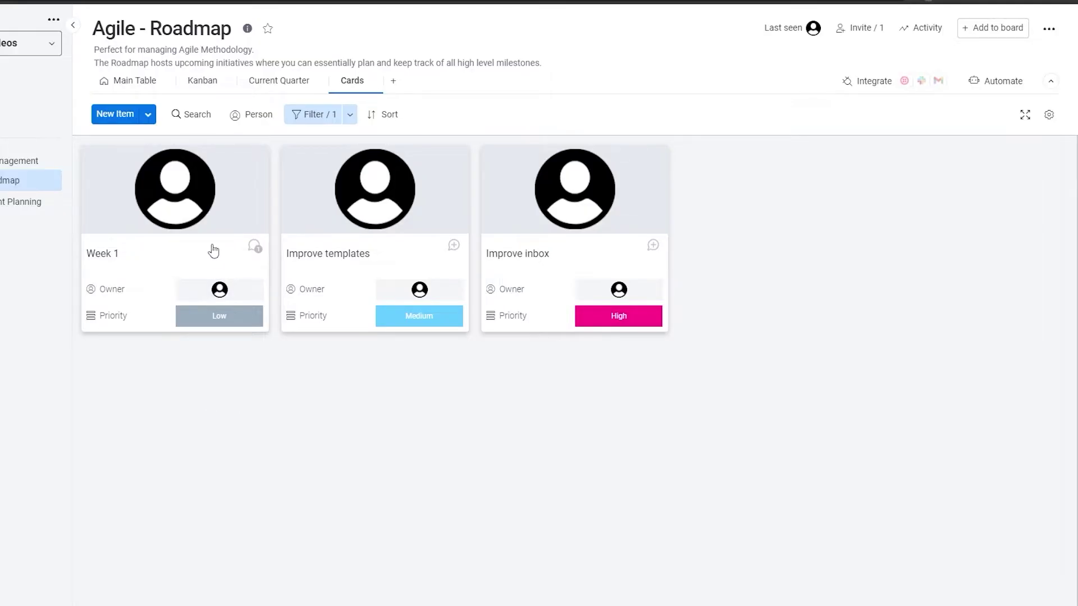
click(211, 244)
click(223, 294)
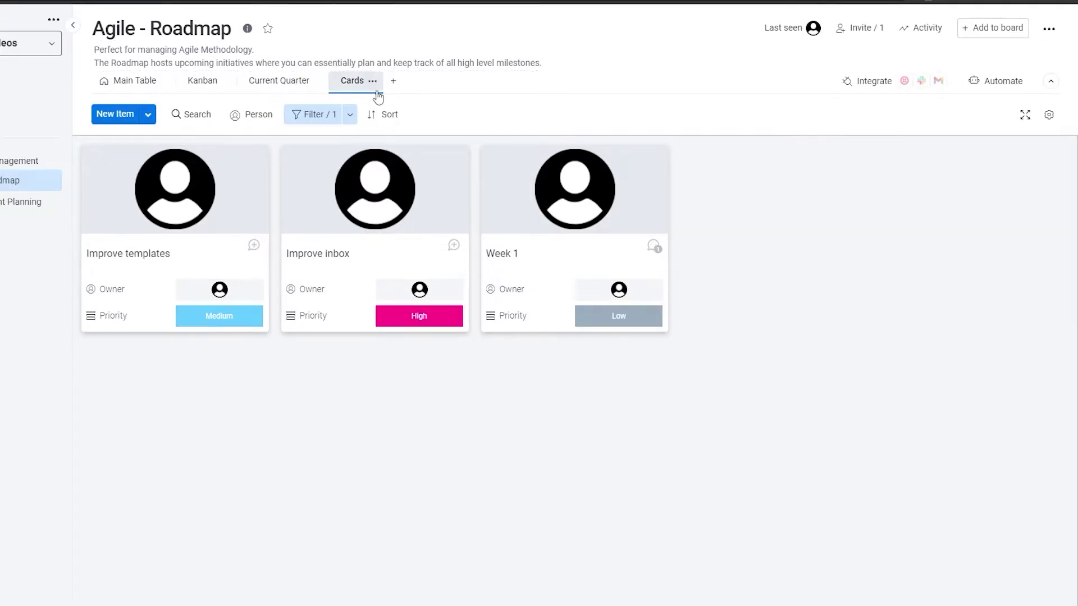
click(114, 123)
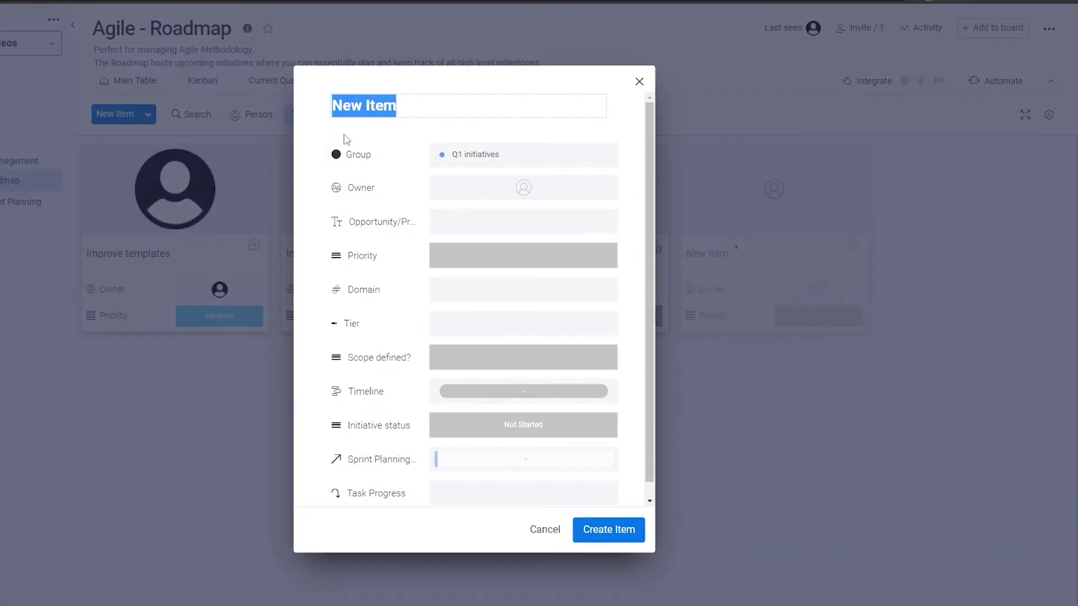
key(Return)
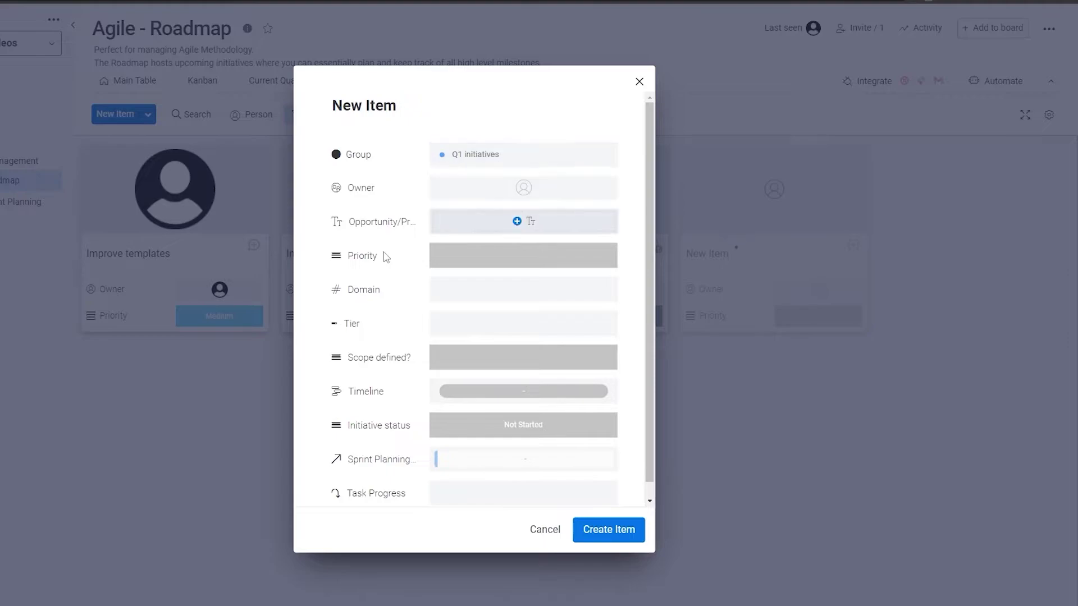
scroll(413, 497, down, 1)
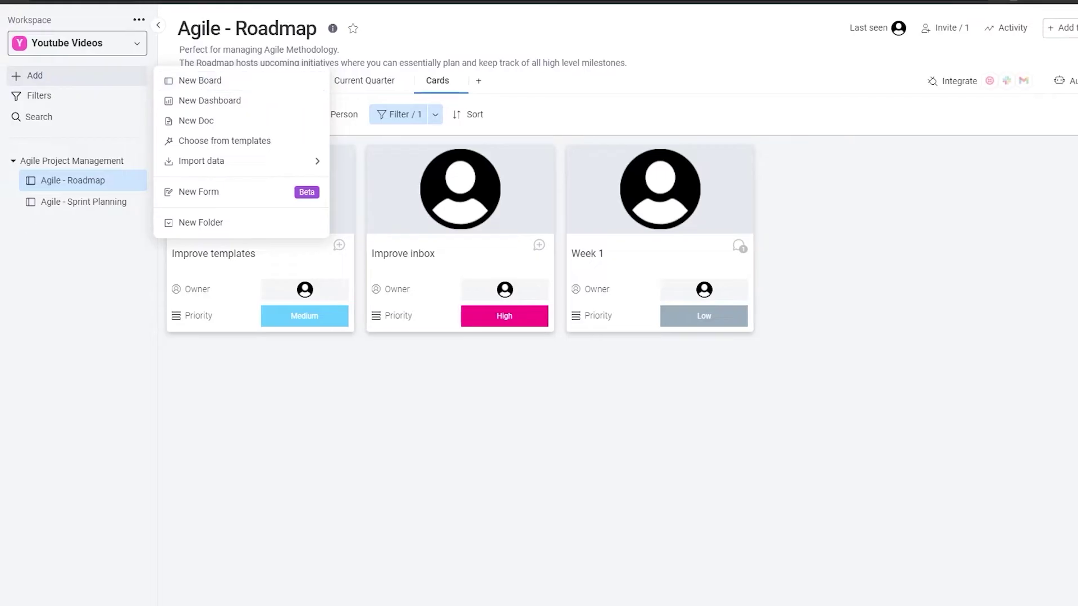
Create a board with Main privacy that manages Projects, keeping the default name New Board
click(72, 184)
click(86, 203)
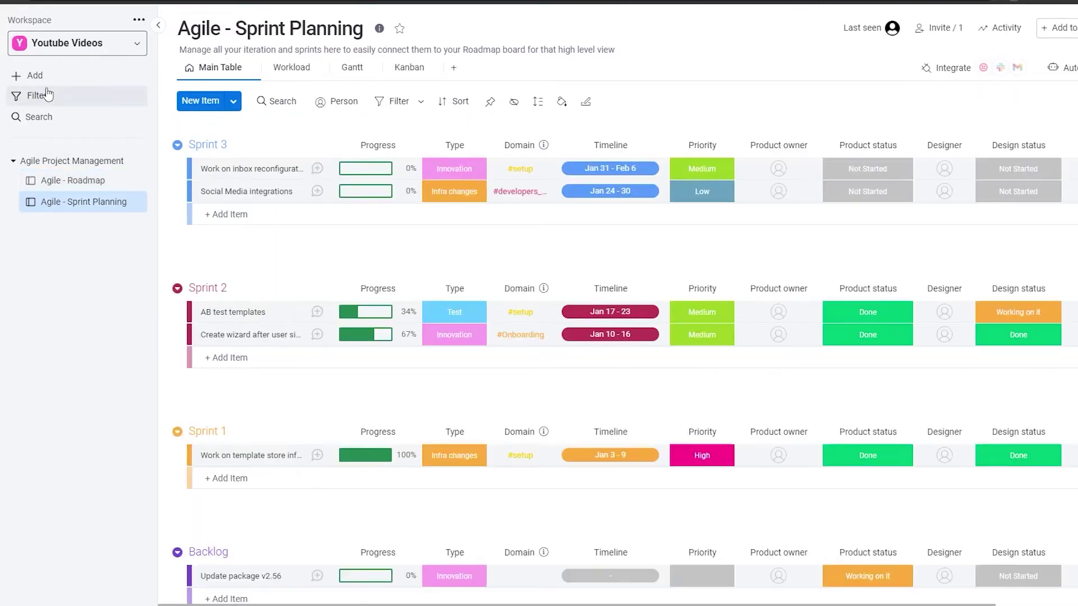
click(23, 78)
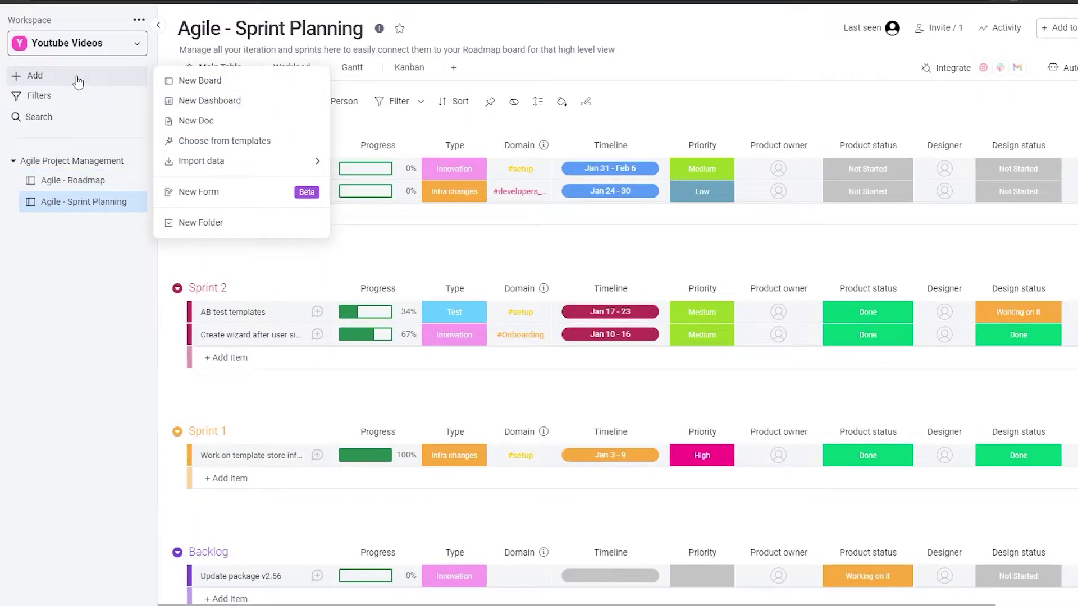
click(220, 82)
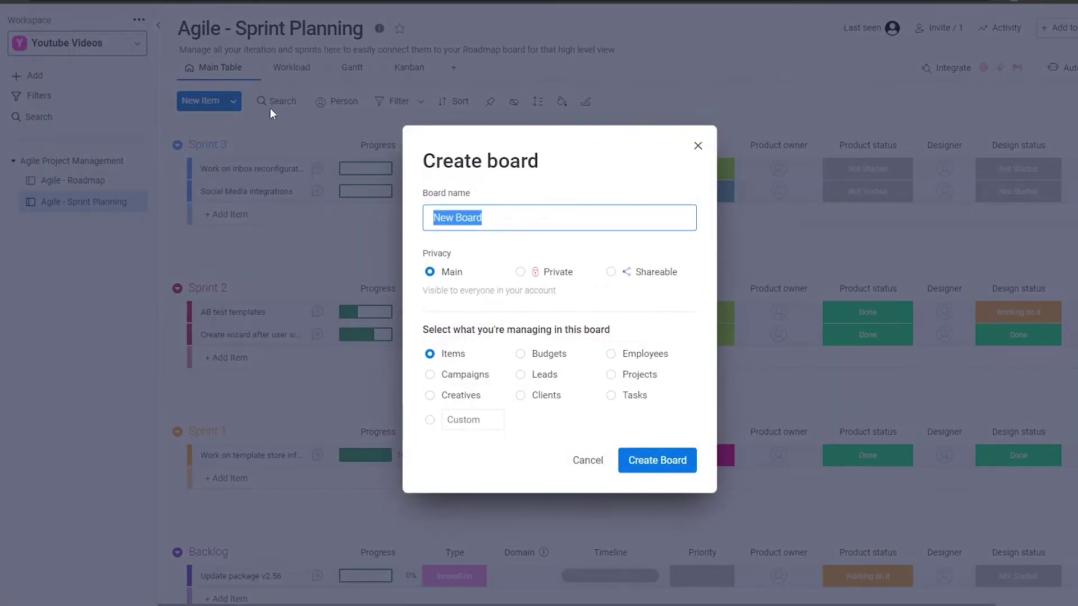
click(480, 375)
click(482, 400)
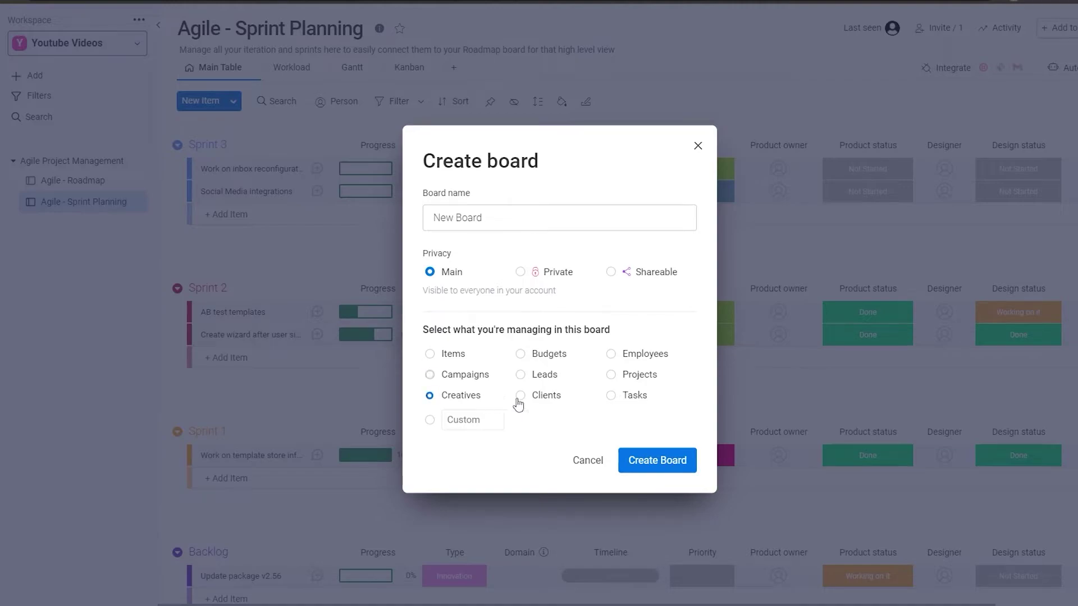
click(430, 423)
click(656, 376)
click(665, 466)
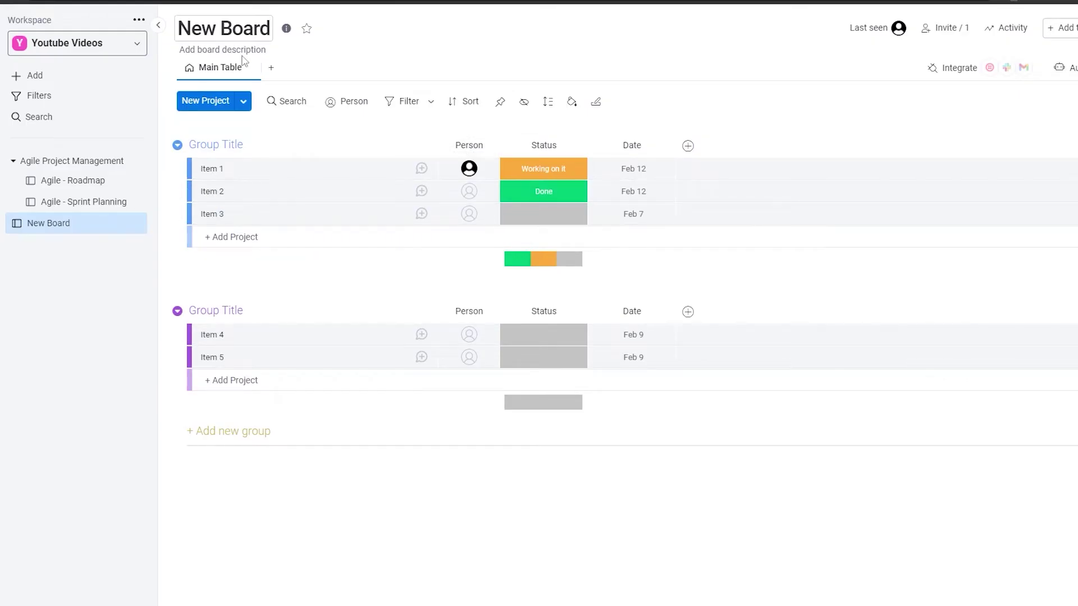
Add a Cards view and a Kanban view to New Board, keeping their default names
click(274, 67)
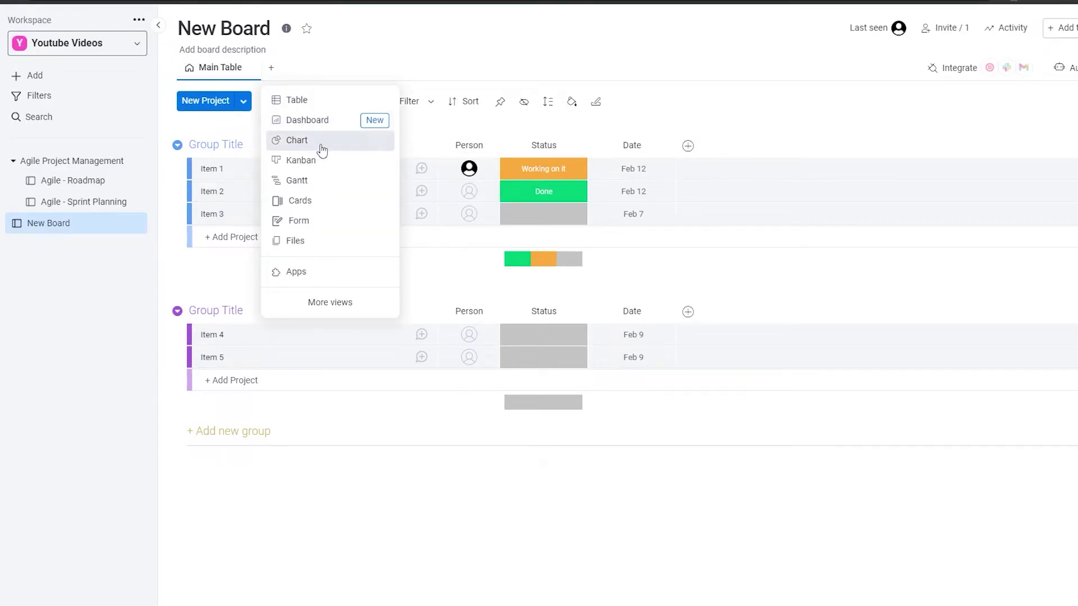
key(Escape)
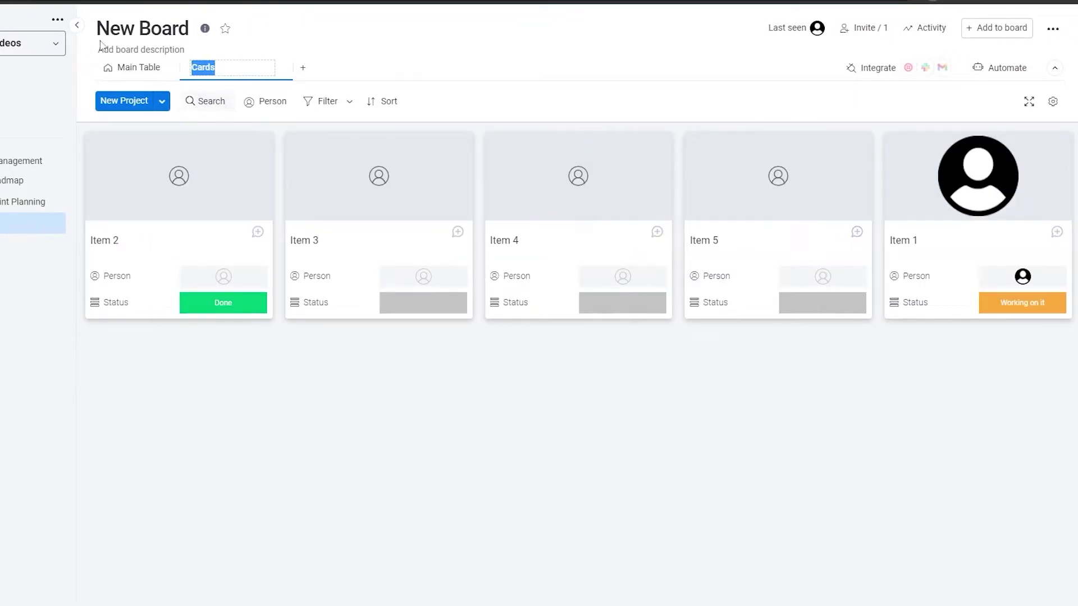
click(302, 68)
click(245, 69)
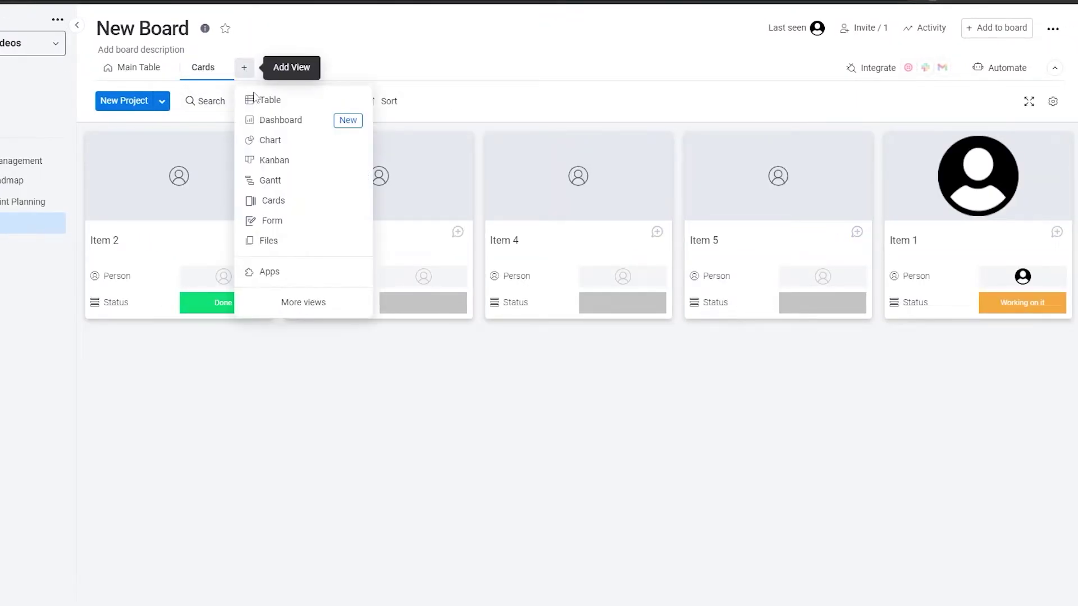
click(299, 163)
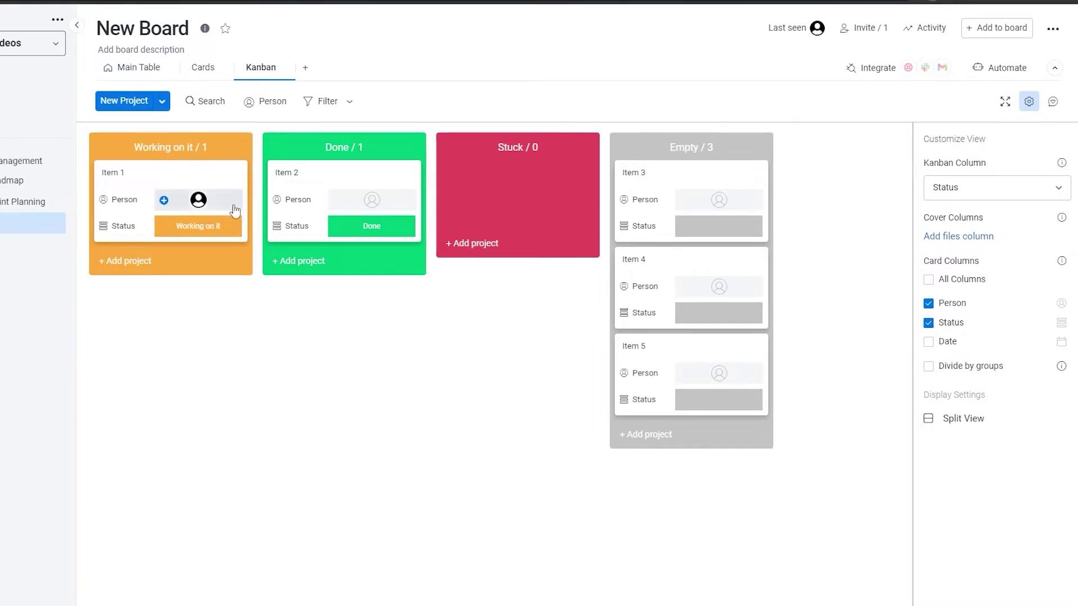
View Item 1's group, person, status and date details from its Kanban card, and close them without changes
click(164, 163)
click(164, 160)
click(183, 168)
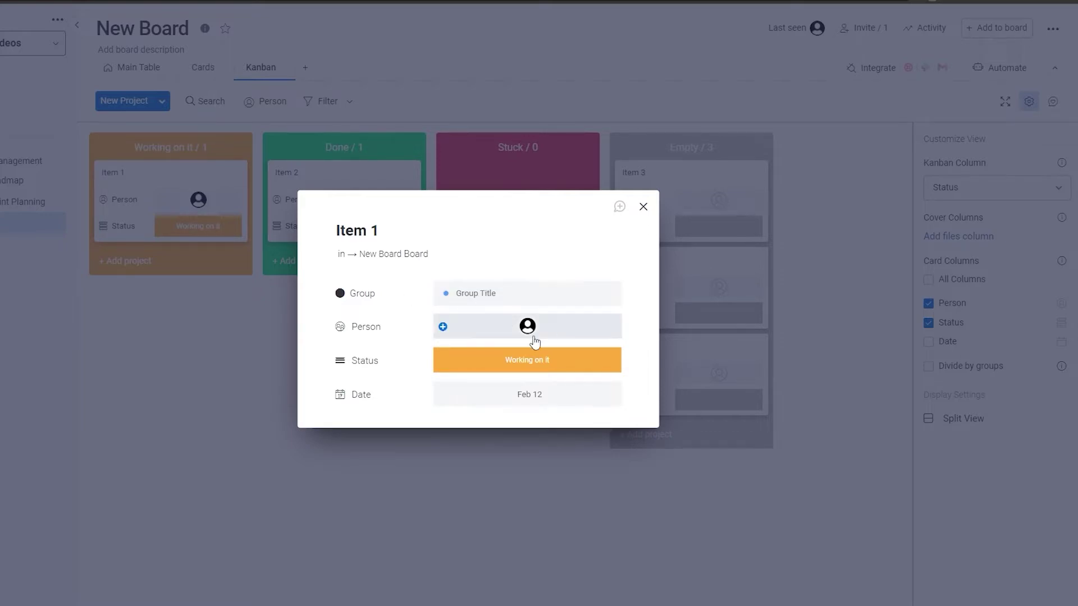
click(555, 373)
click(486, 418)
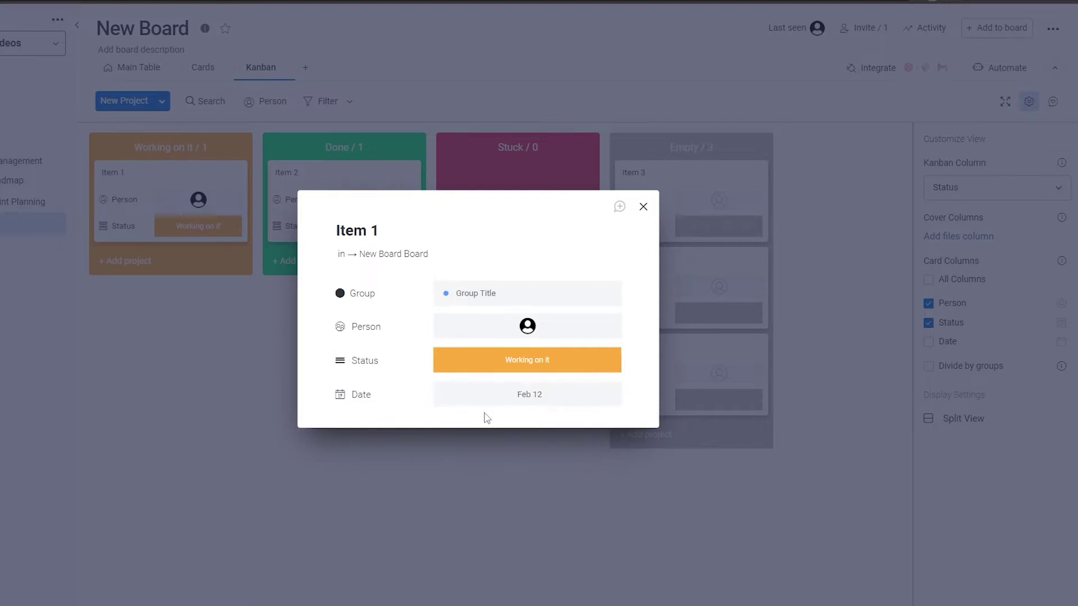
click(221, 433)
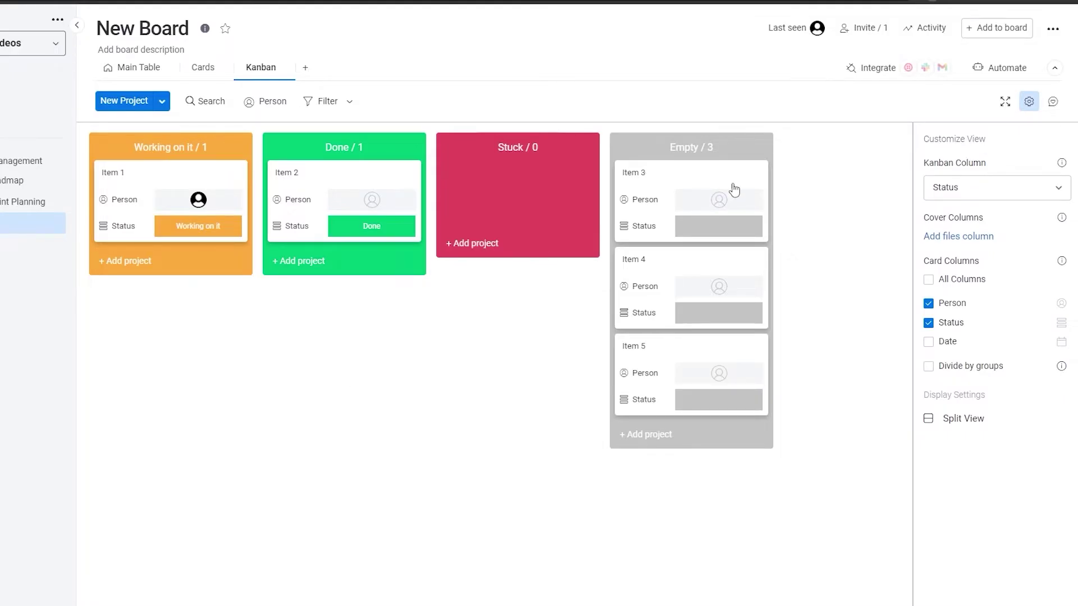
click(125, 261)
click(174, 393)
click(116, 261)
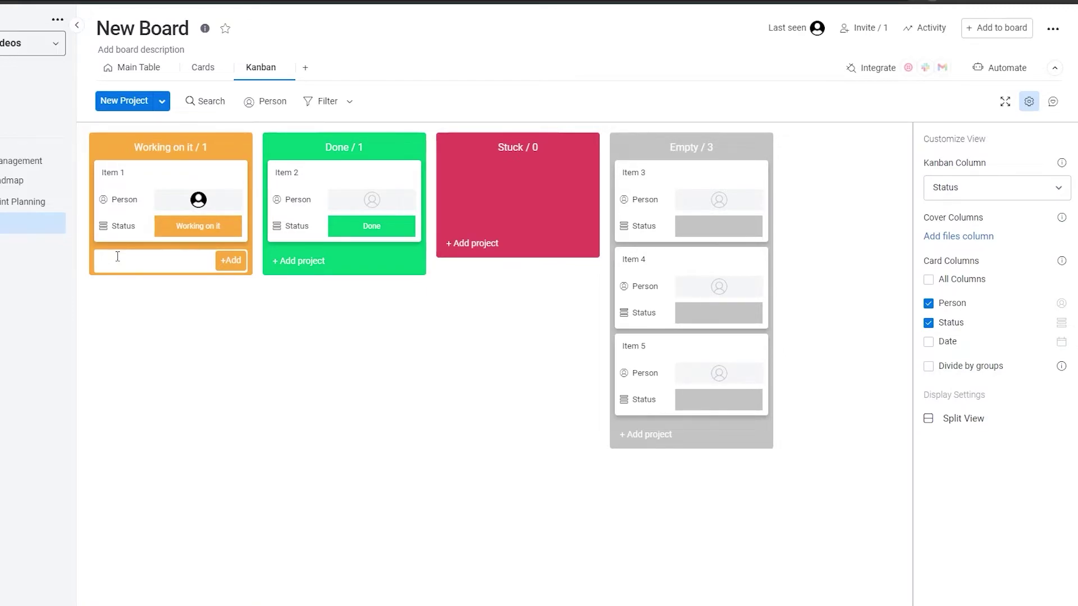
click(297, 287)
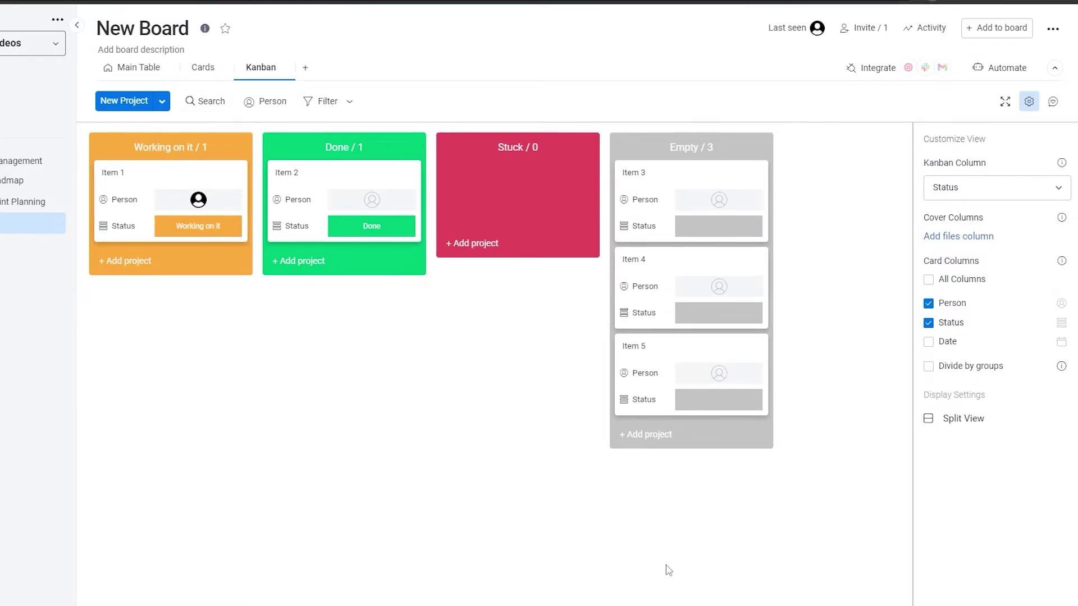
Rename Item 3 as "Make a video on Bill gates" and assign the second suggested member as its person
click(640, 174)
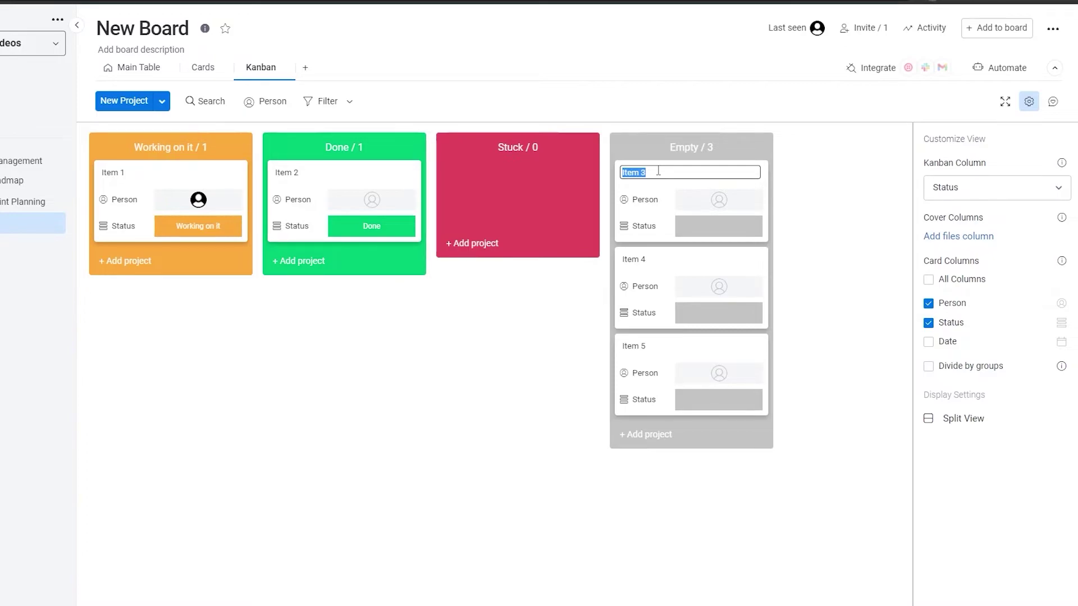
text(Make a video on Bill gates)
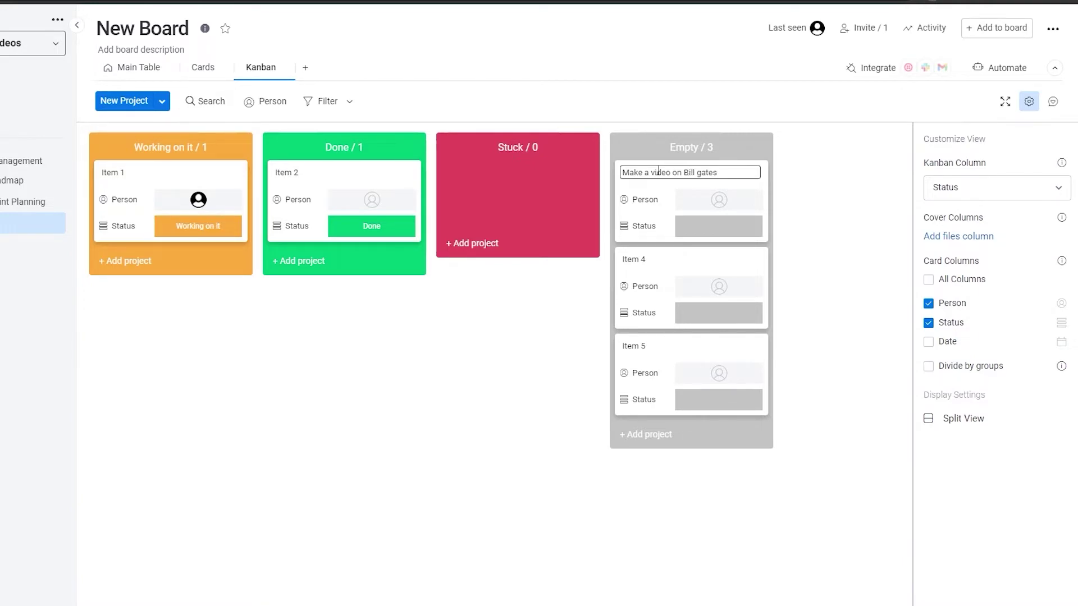
click(808, 224)
click(716, 201)
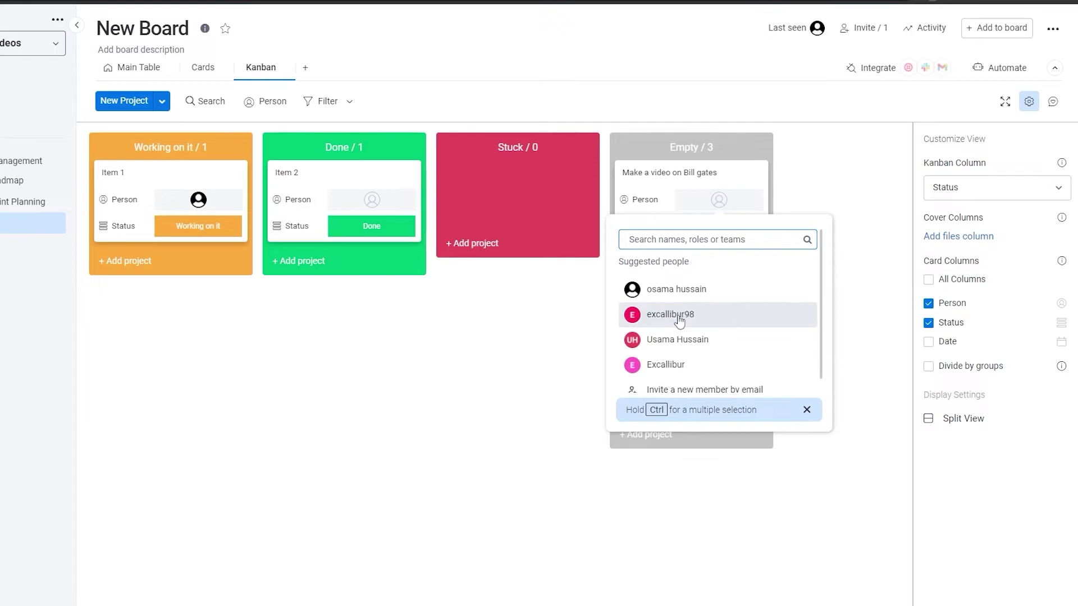
click(716, 315)
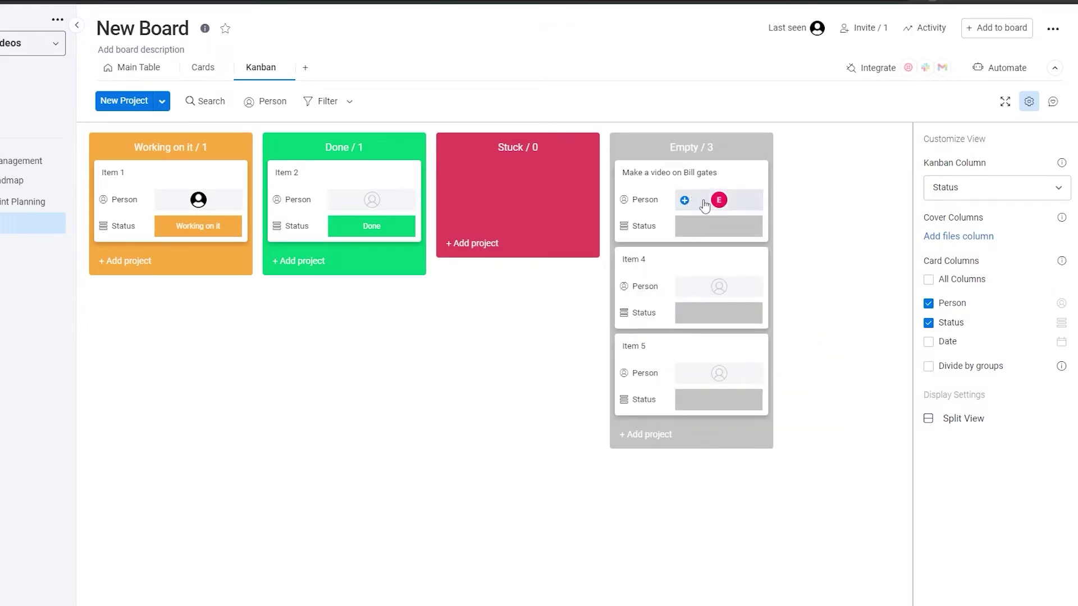
Check the status options of the Bill gates video card and move it to the Working on it column
click(691, 233)
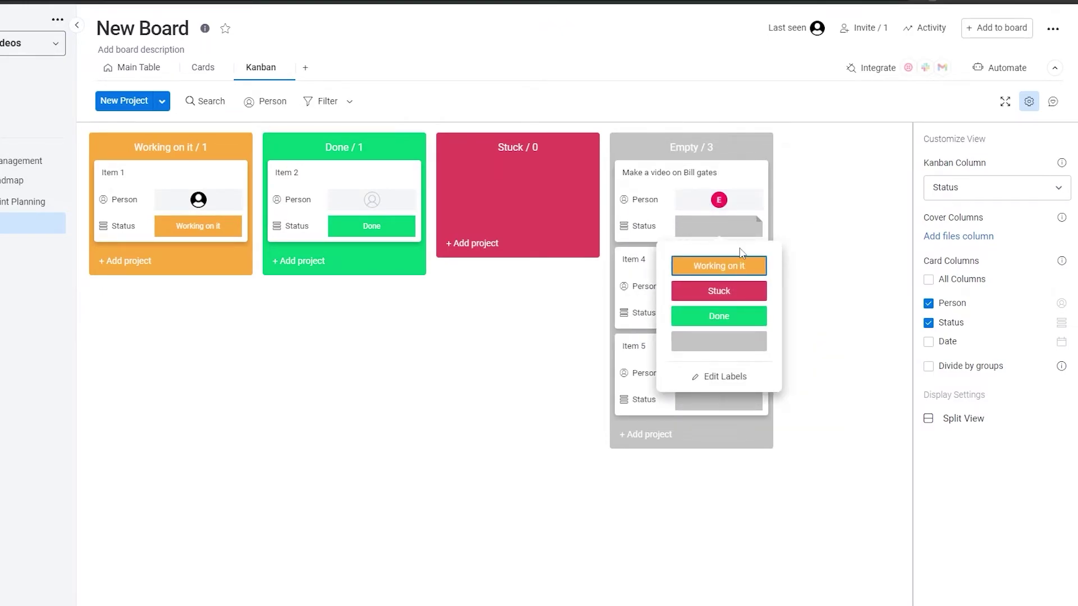
click(836, 242)
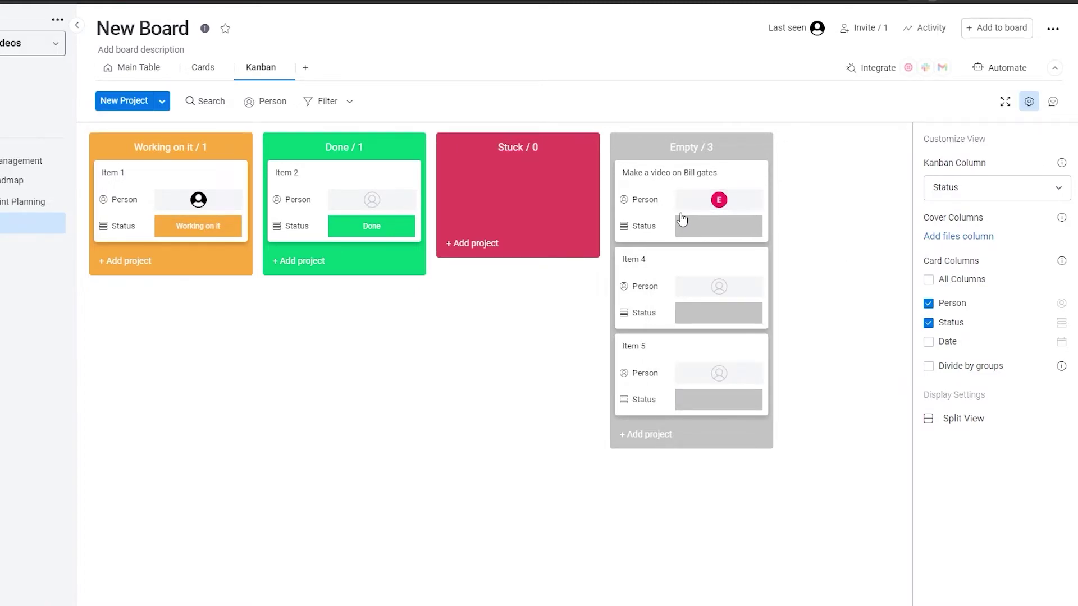
drag(682, 220, 136, 205)
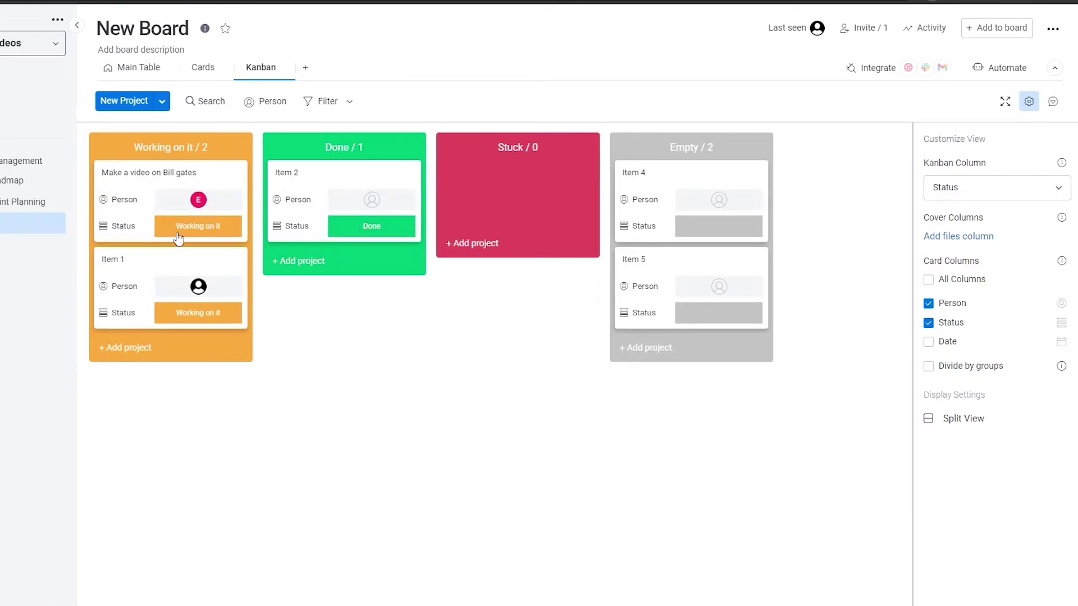
Place the Empty column ahead of Working on it, and move the Item 4 card to the Stuck column
drag(115, 153, 166, 157)
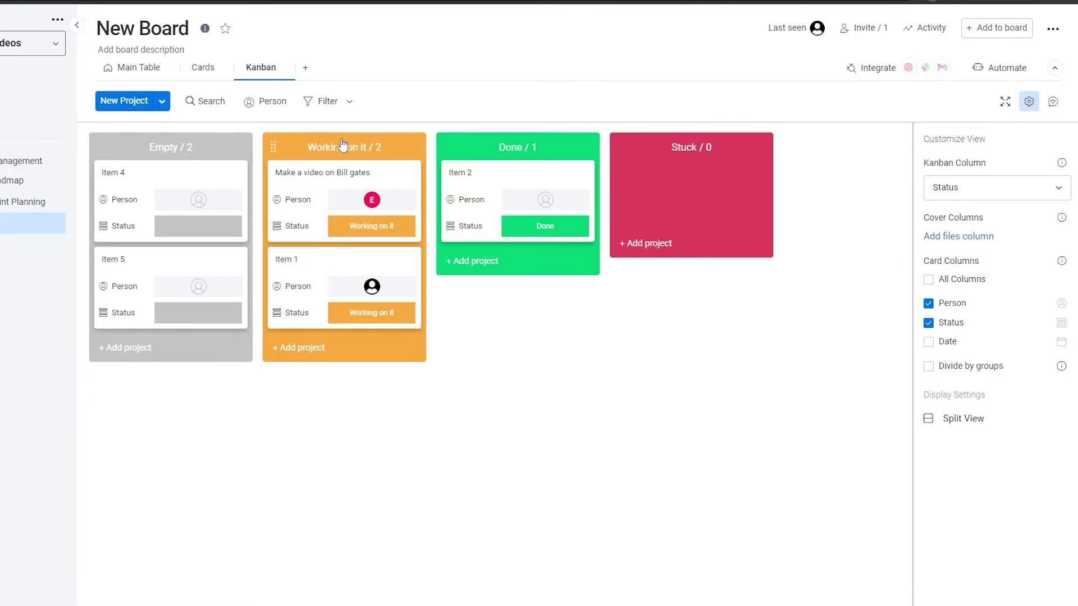
drag(343, 147, 416, 148)
drag(104, 176, 730, 277)
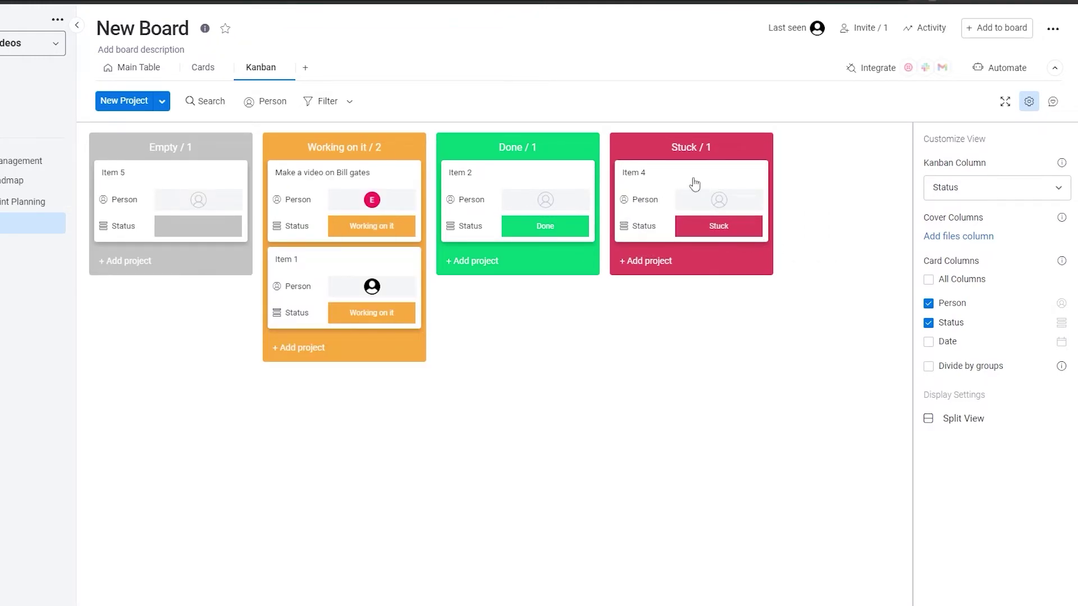
Edit the status labels to name the grey default label Ideas, and apply the change
click(738, 236)
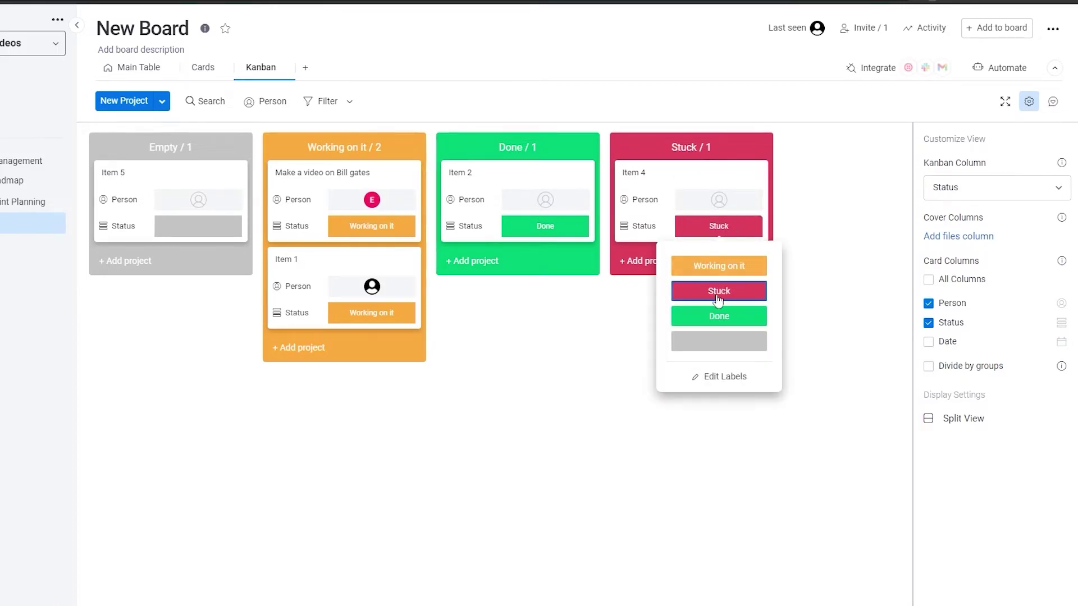
click(725, 378)
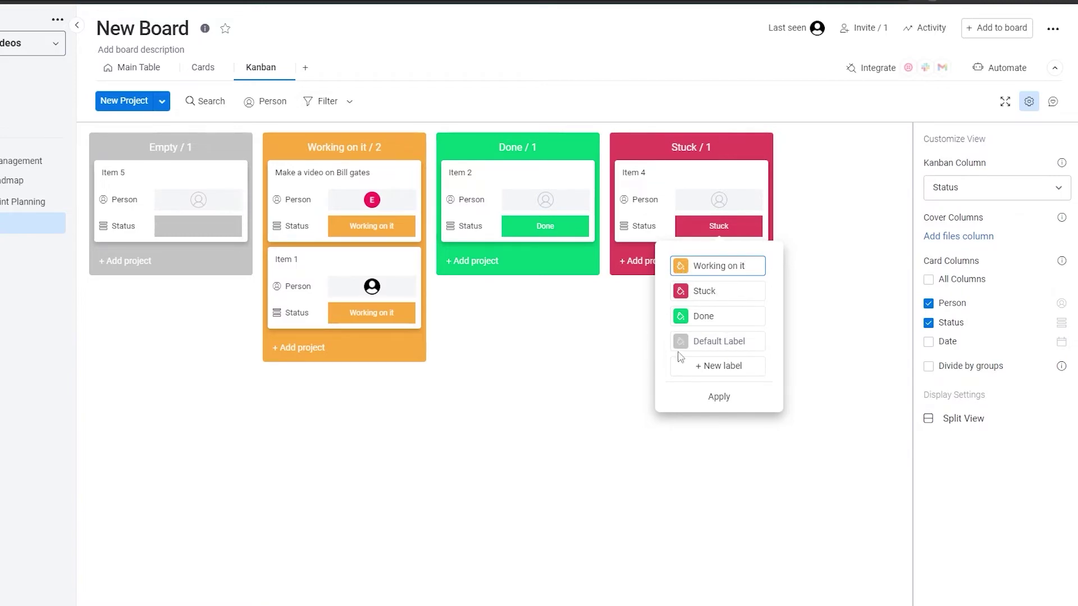
click(722, 339)
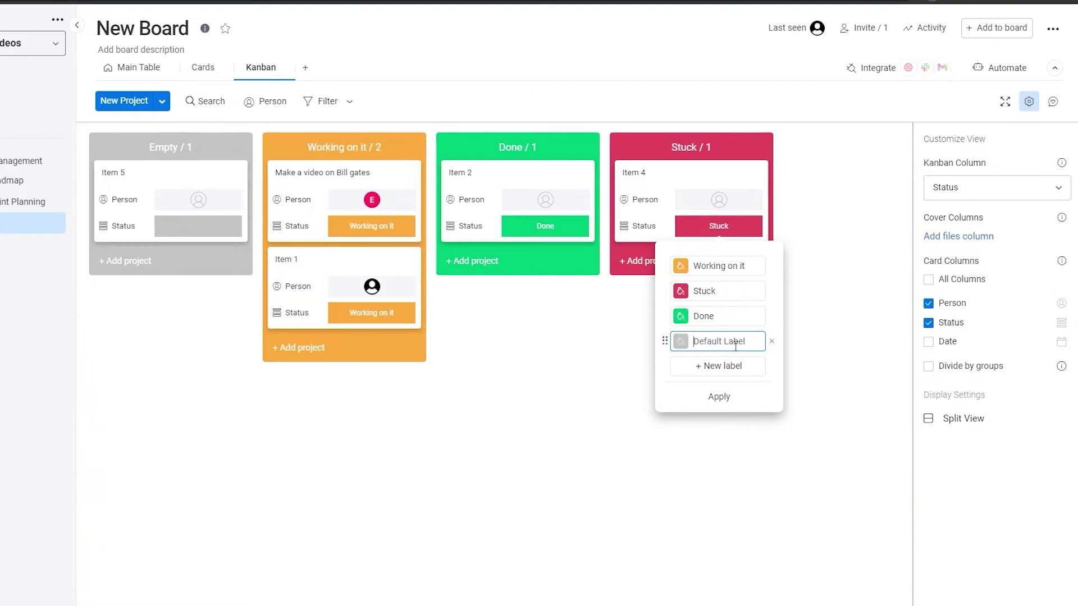
text(Ideas)
click(737, 400)
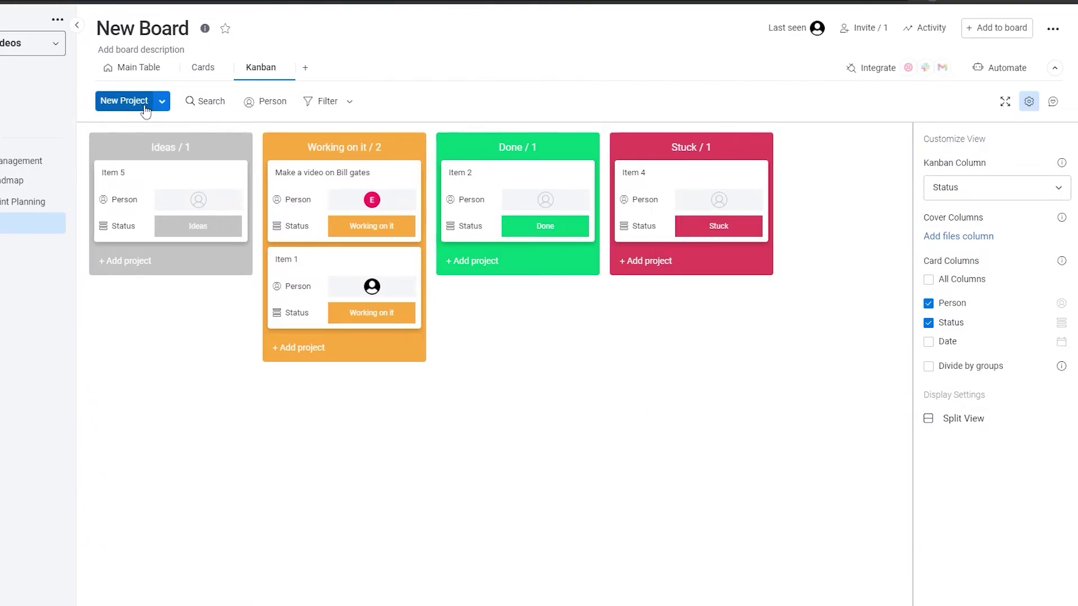
Create a project named "Save for later" with status Done, and add a new group of projects
click(127, 107)
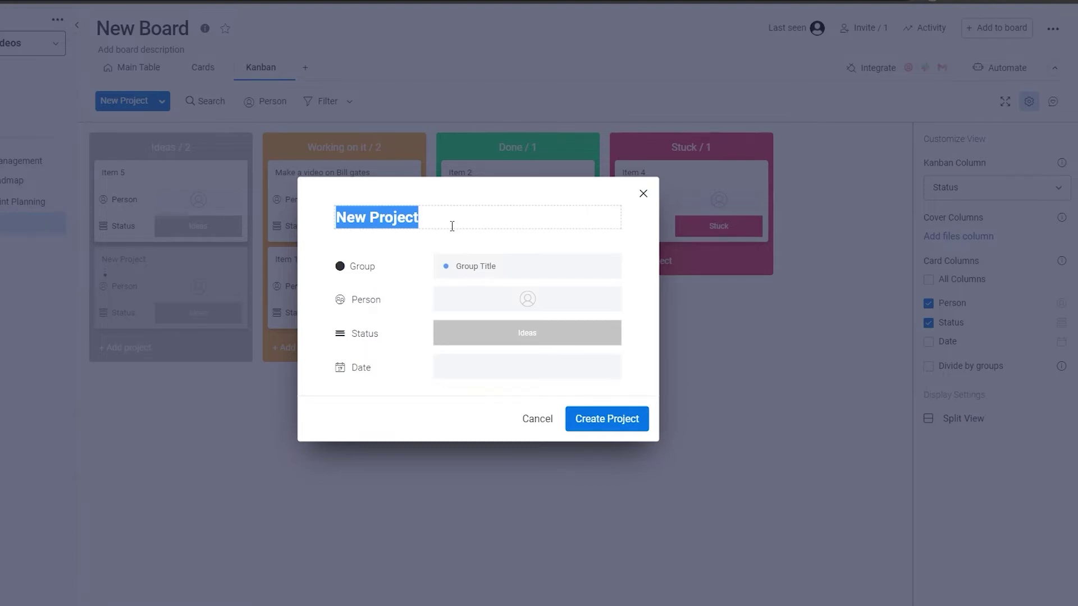
text(S)
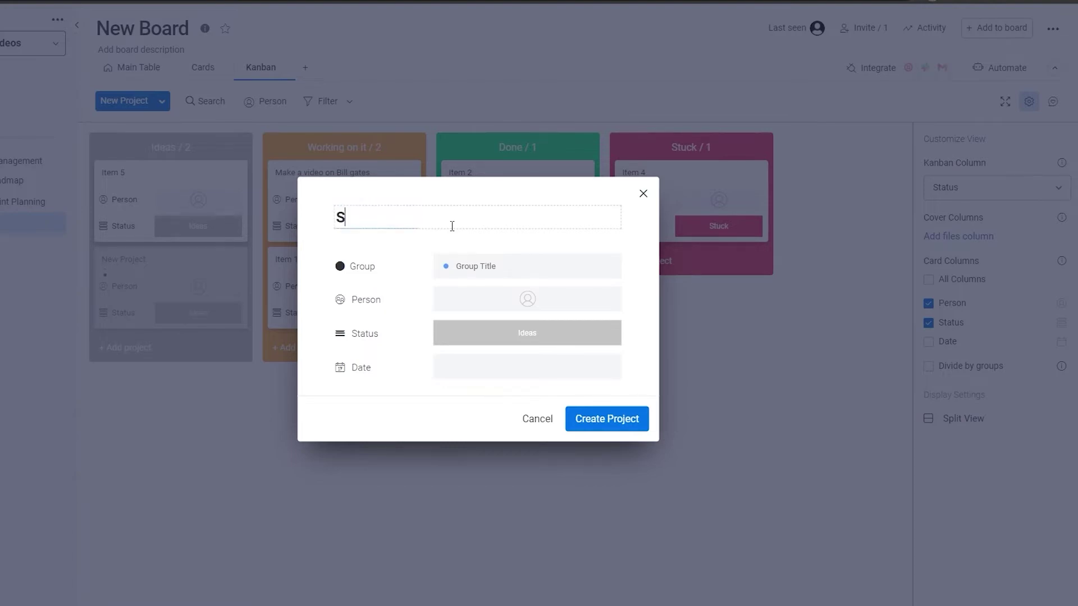
text(ave for later)
click(617, 426)
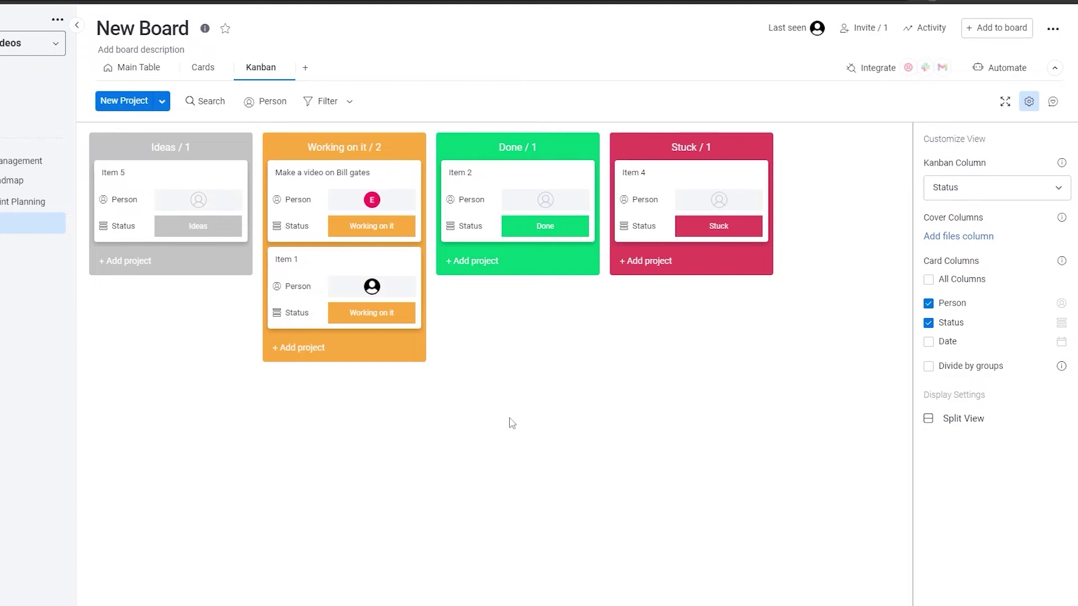
click(161, 101)
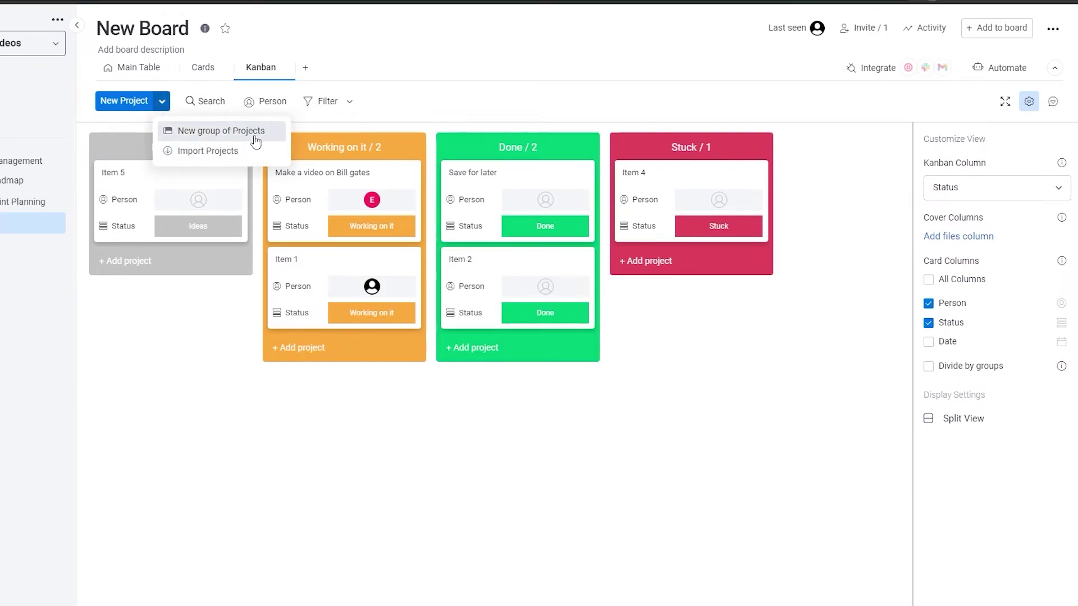
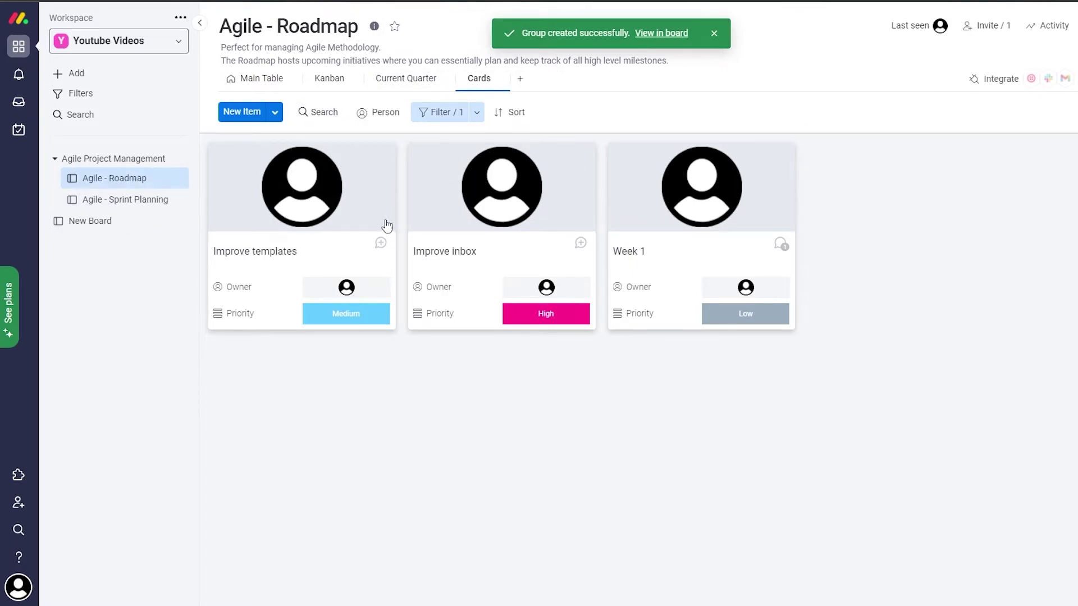
Open the Agile - Sprint Planning board and look through its sprint and backlog groups
click(112, 159)
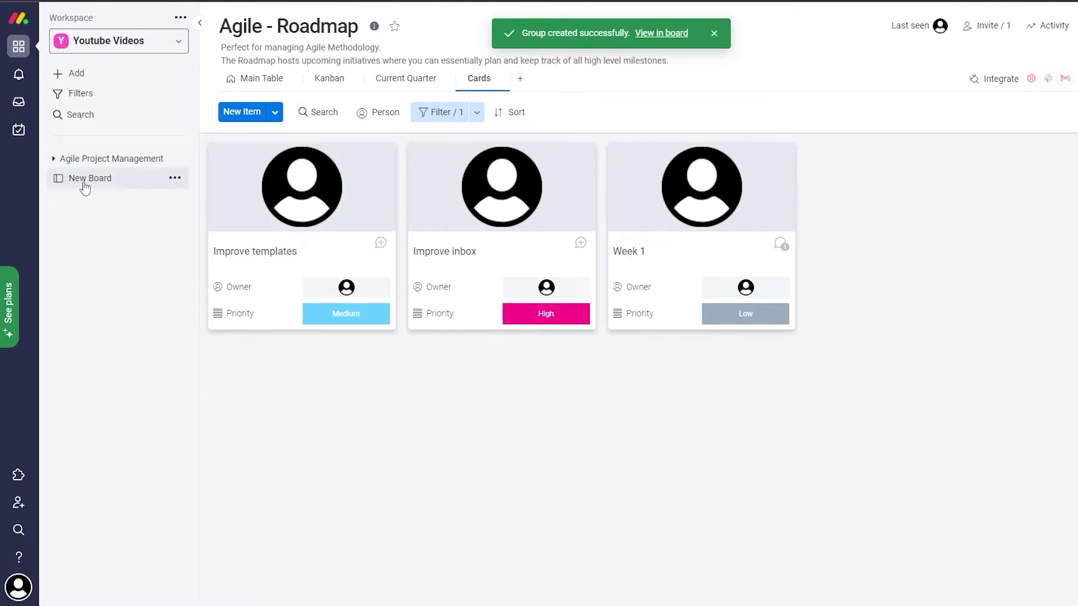
click(115, 160)
click(124, 201)
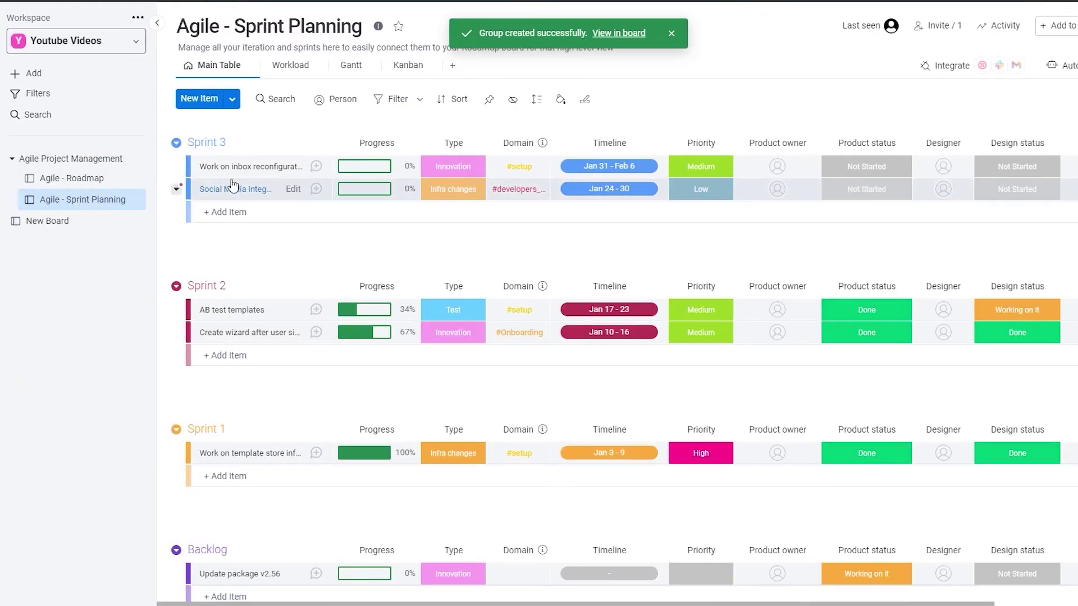
scroll(260, 208, down, 1)
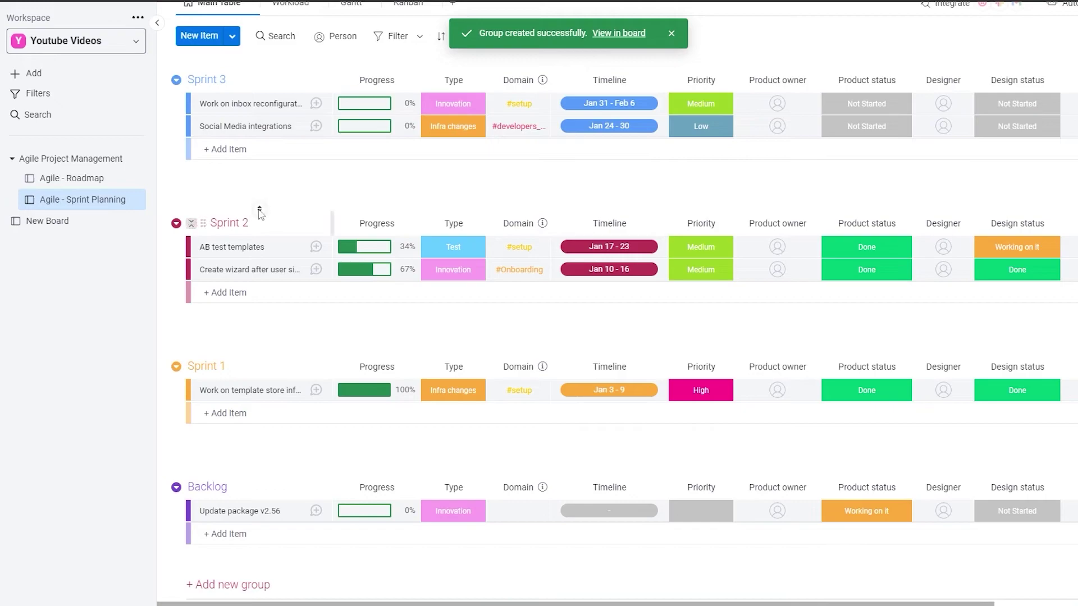
Look over the sprint groups in the main table and view the board's Workload and Gantt views
scroll(424, 228, down, 1)
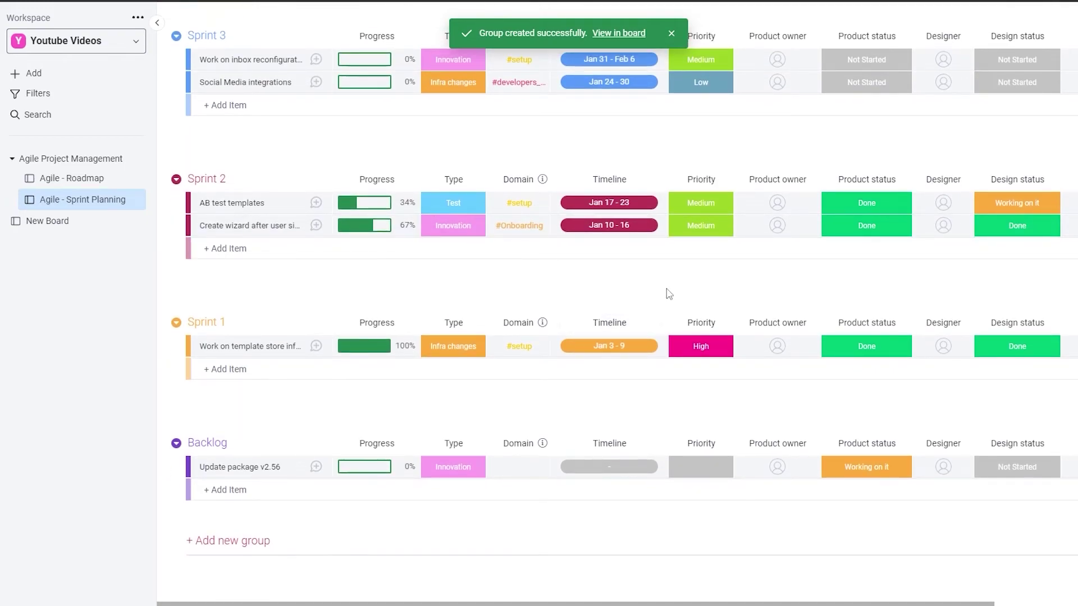
scroll(669, 293, up, 2)
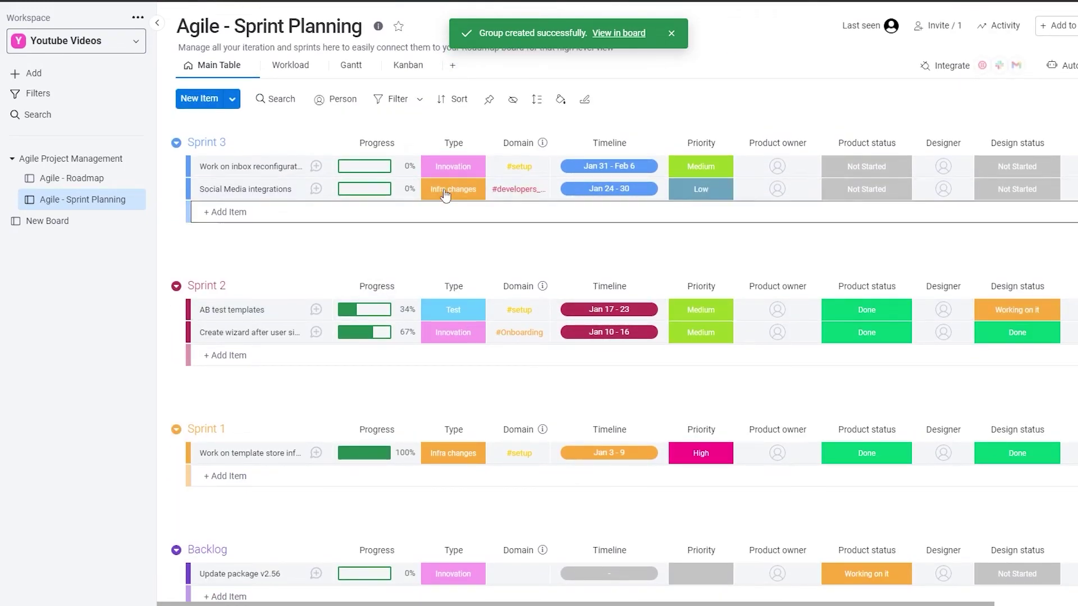
click(295, 65)
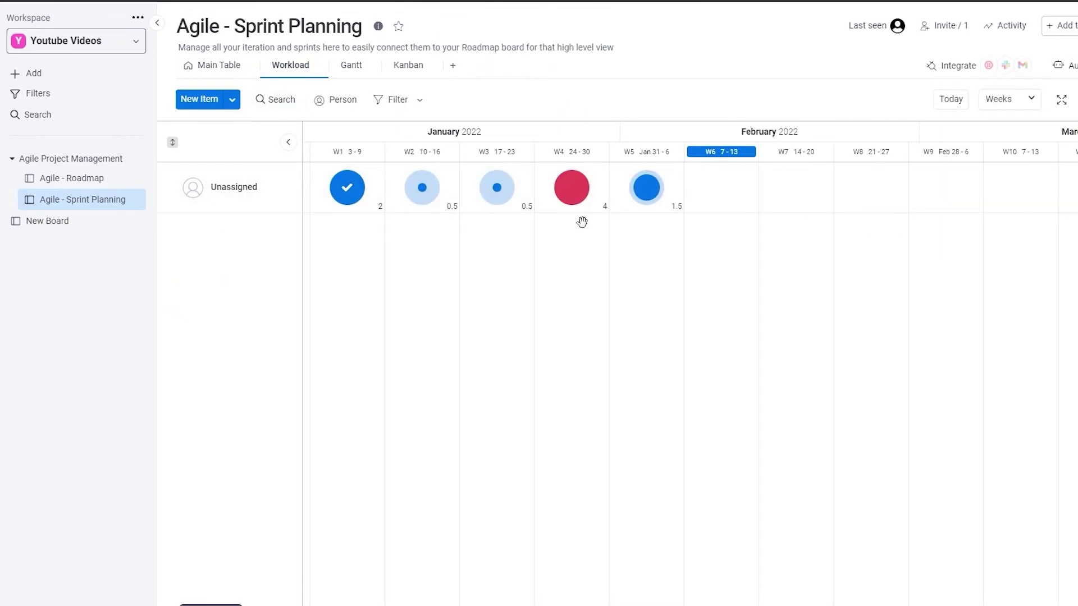
click(353, 78)
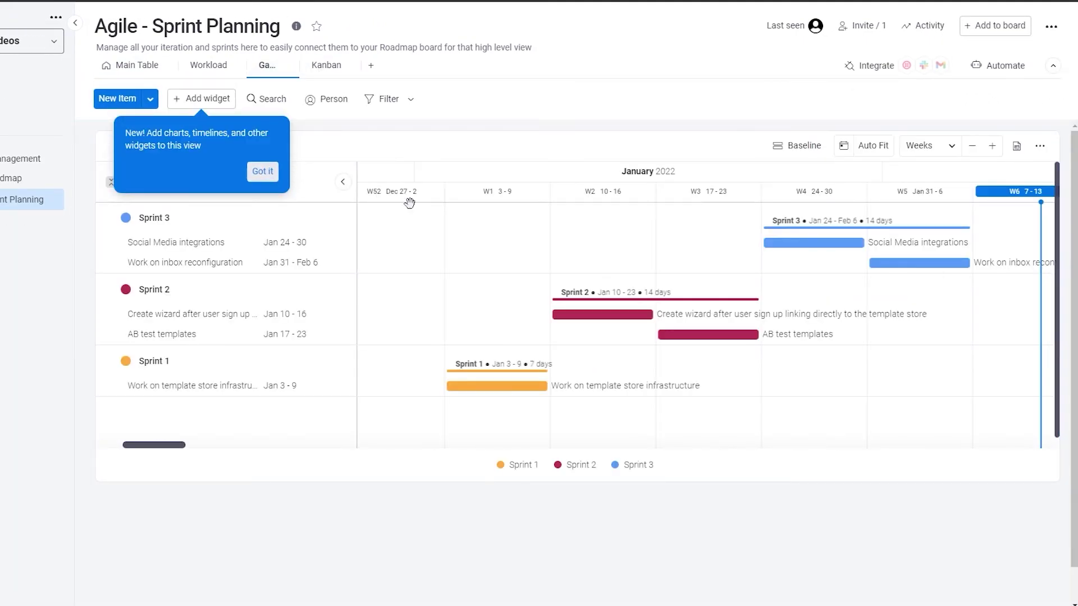
Show the sprint board as Kanban and place the Not Started column ahead of Working on it
click(327, 67)
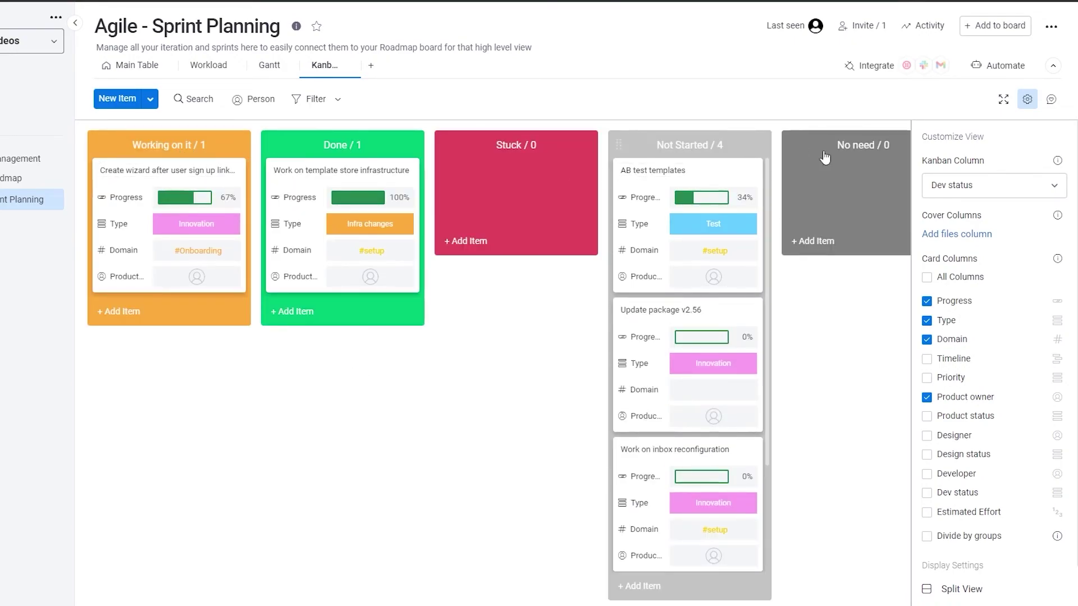
drag(686, 145, 143, 143)
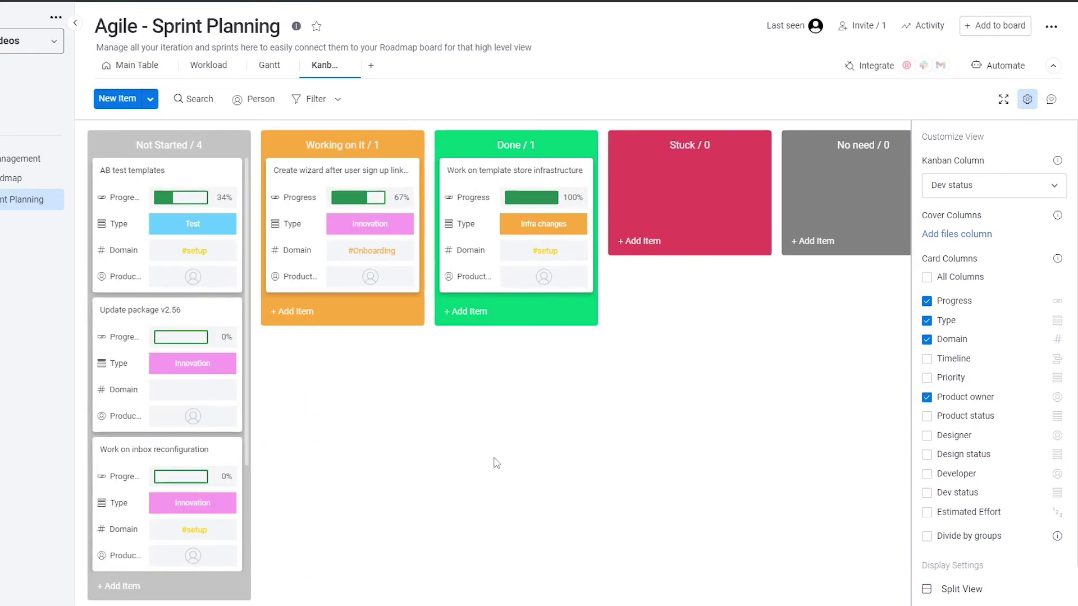
scroll(196, 438, down, 3)
scroll(218, 382, down, 1)
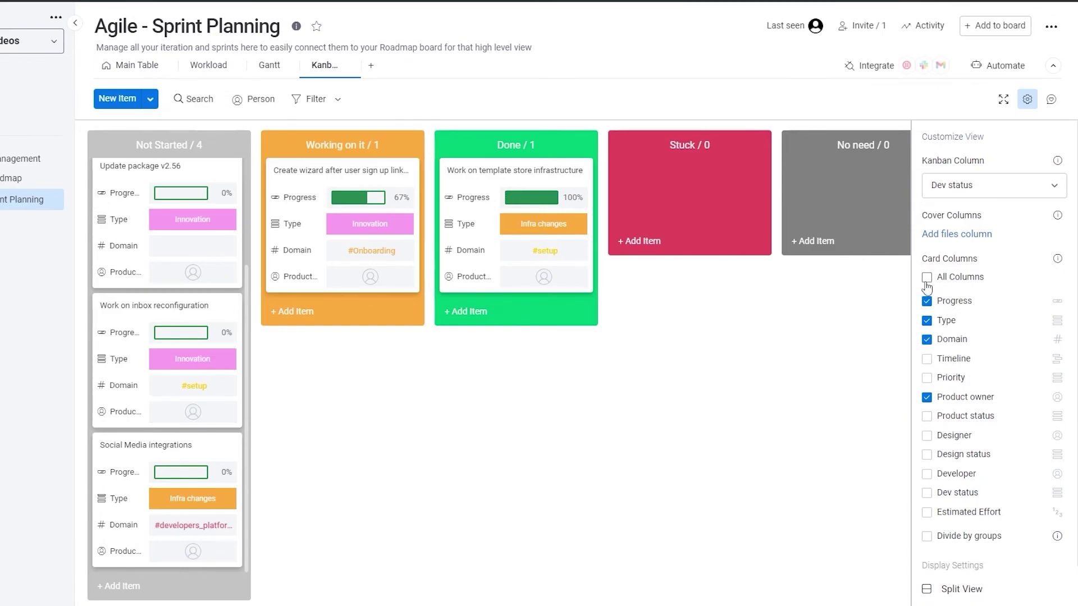
Show the Timeline, Priority, Designer and Design status columns on the Kanban cards
click(927, 359)
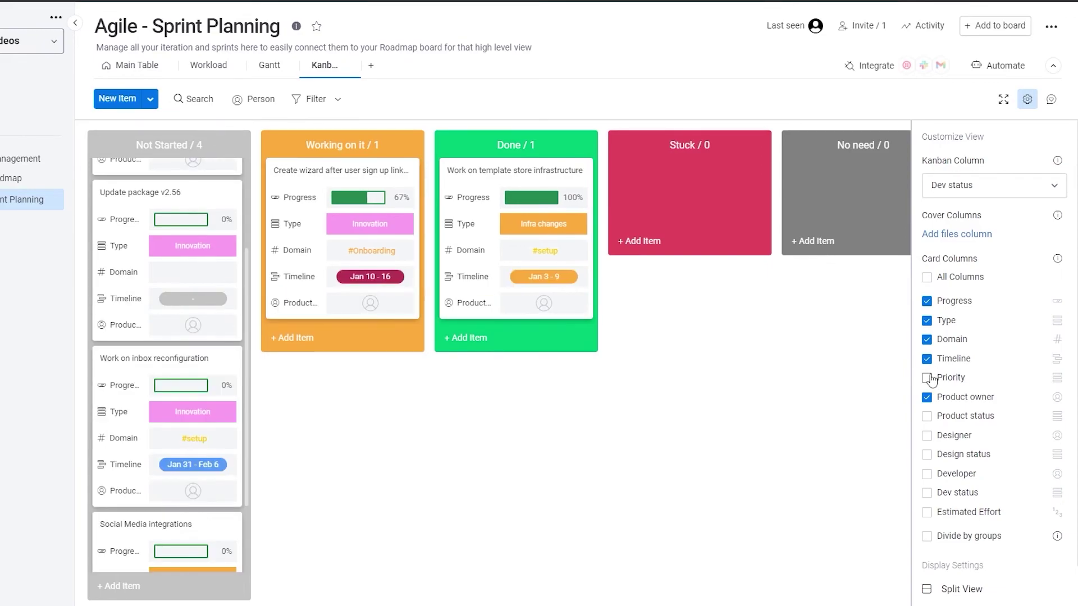
click(926, 378)
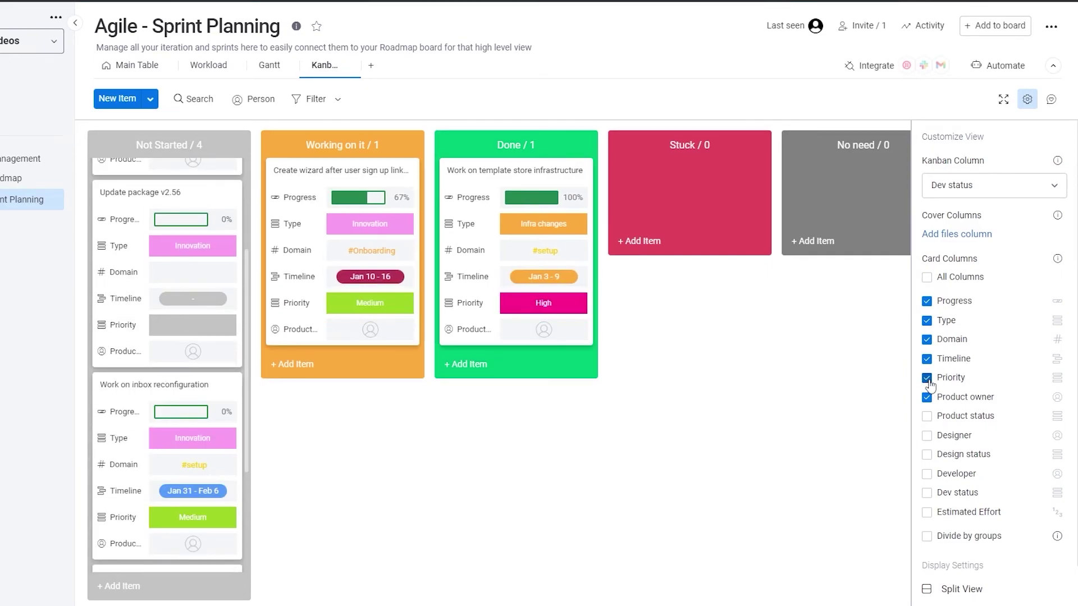
scroll(931, 385, down, 1)
click(928, 391)
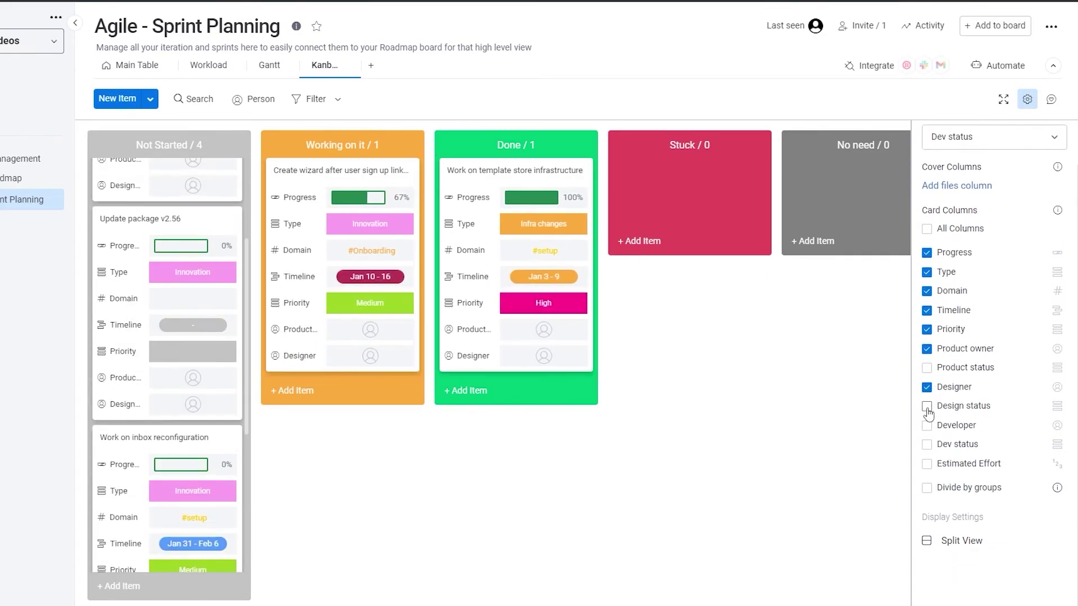
click(928, 407)
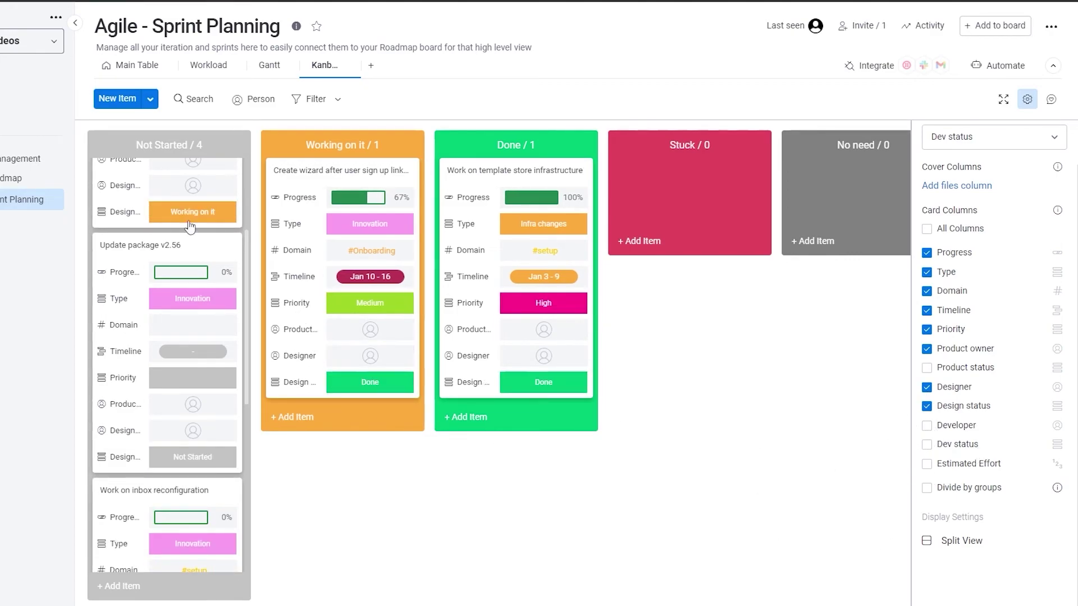
scroll(964, 337, up, 1)
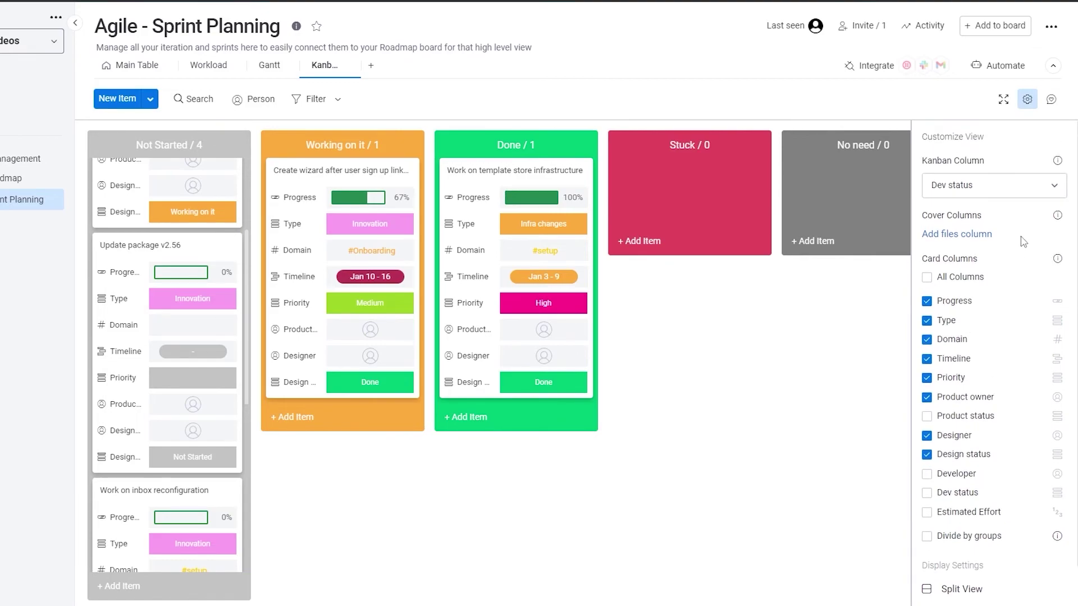
Check the choices for the Kanban column, keep Dev status, and look through the Not Started cards
click(1050, 186)
click(1049, 190)
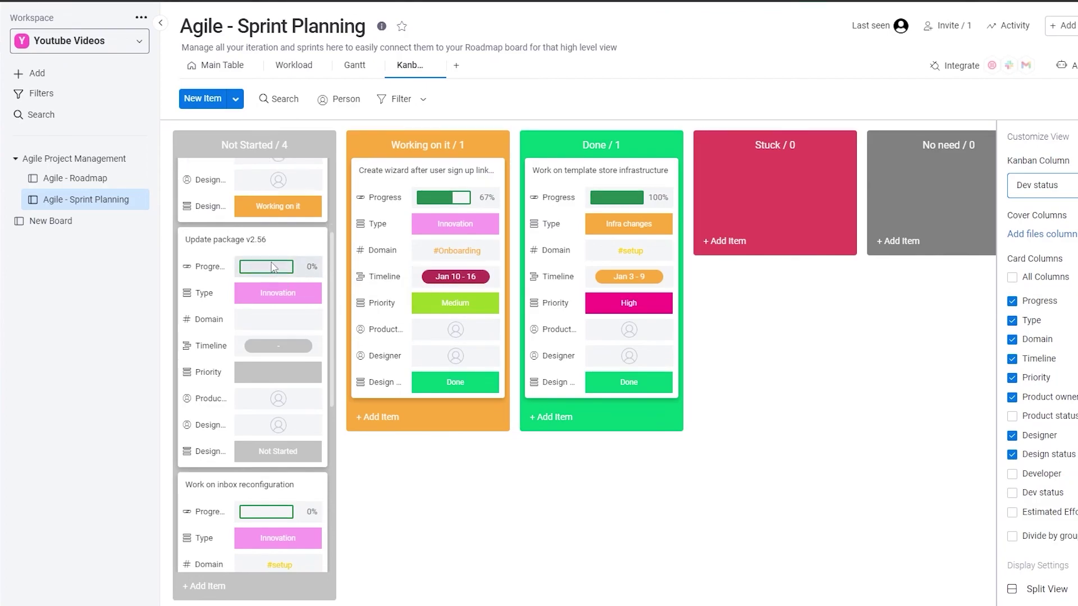
scroll(278, 275, down, 5)
scroll(292, 341, down, 3)
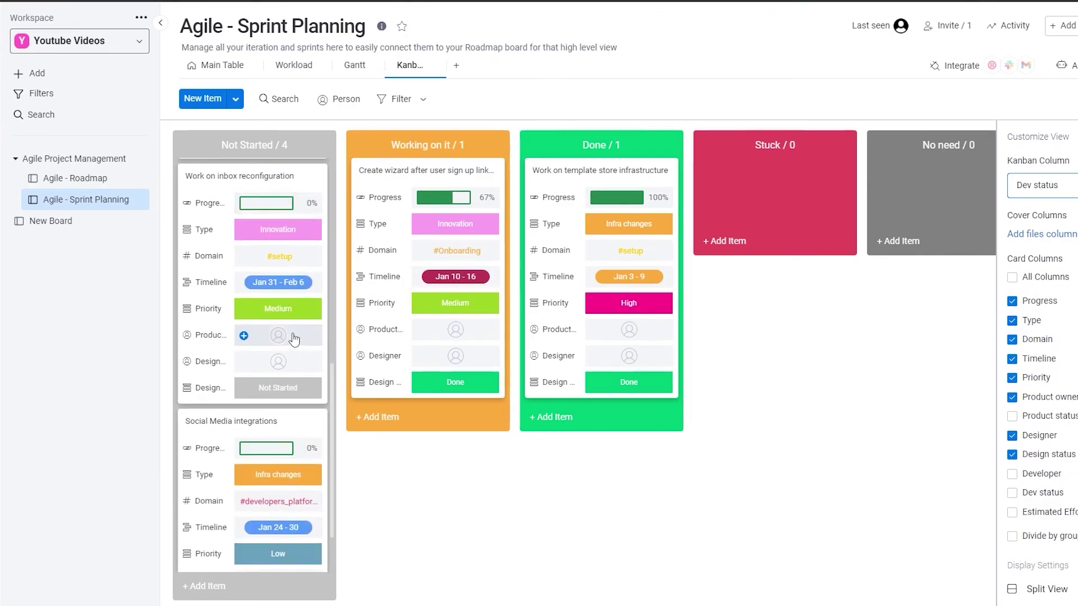